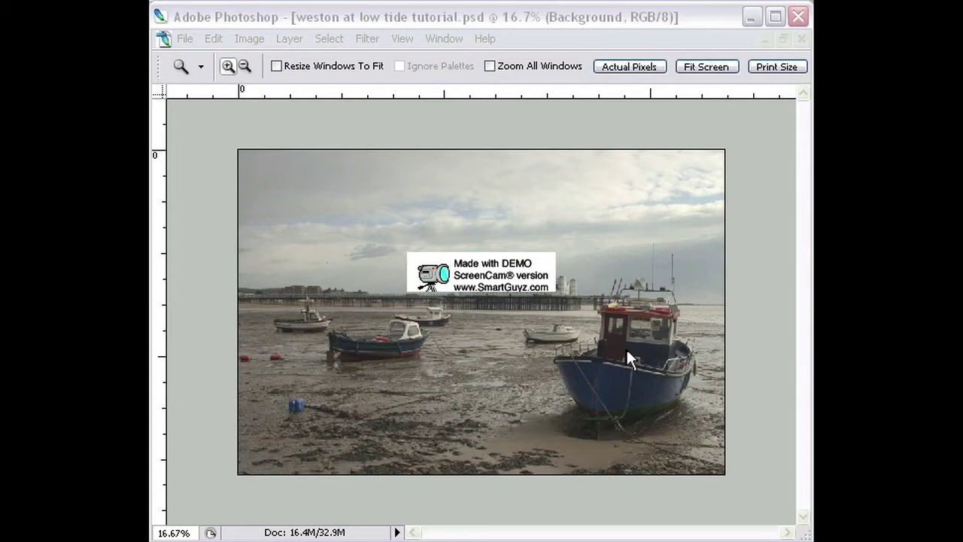
Select the neatimage layer and make it visible, with the large blue boat's hull magnified at 125%.
left_click(608, 23)
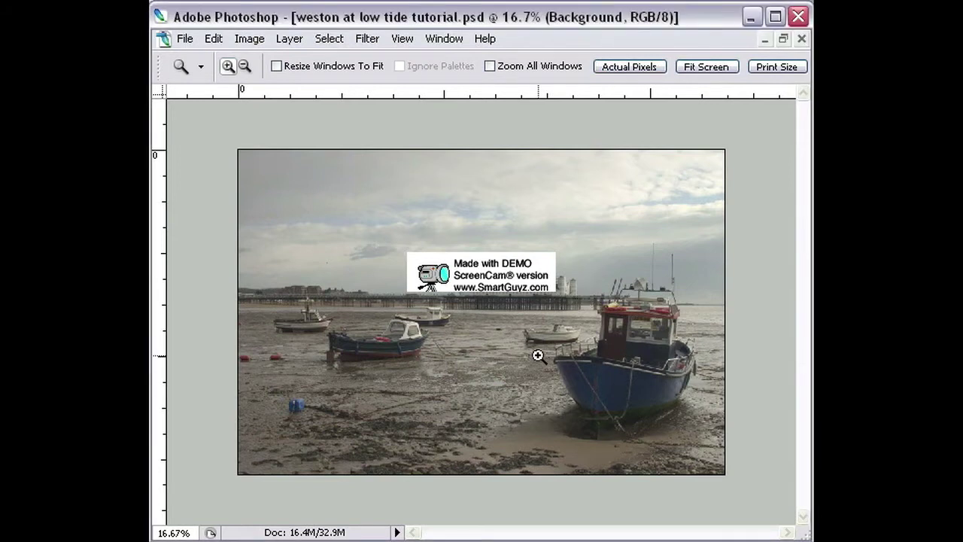
left_click_drag(542, 361, 562, 343)
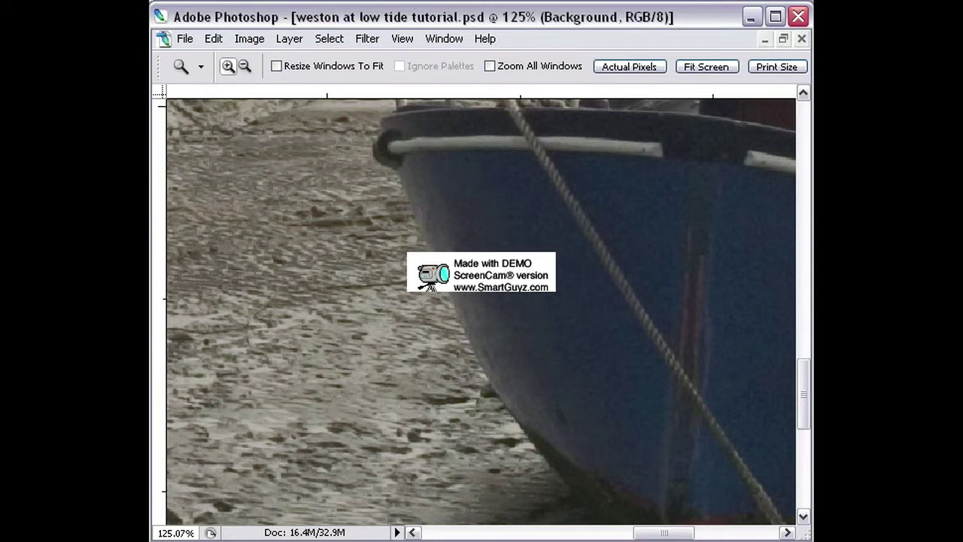
left_click_drag(761, 95, 761, 98)
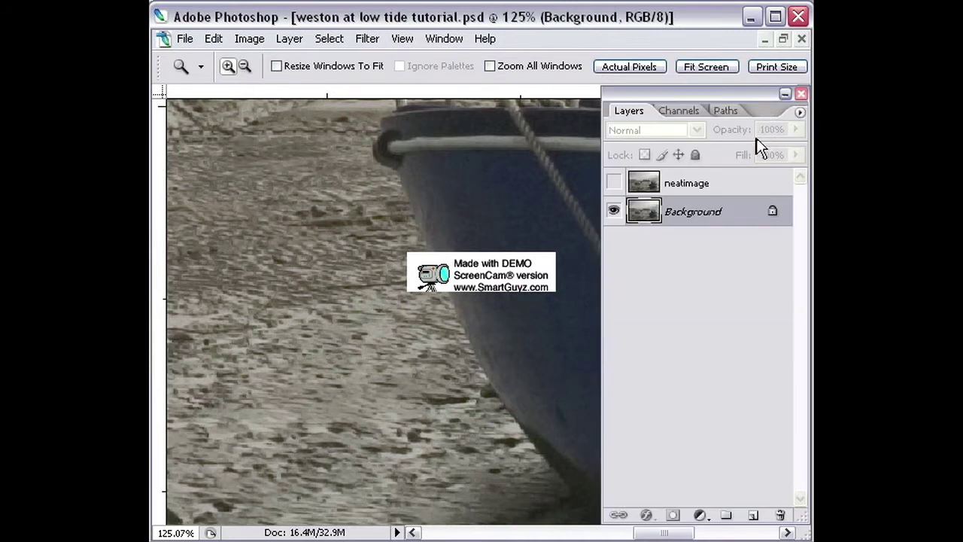
left_click(688, 184)
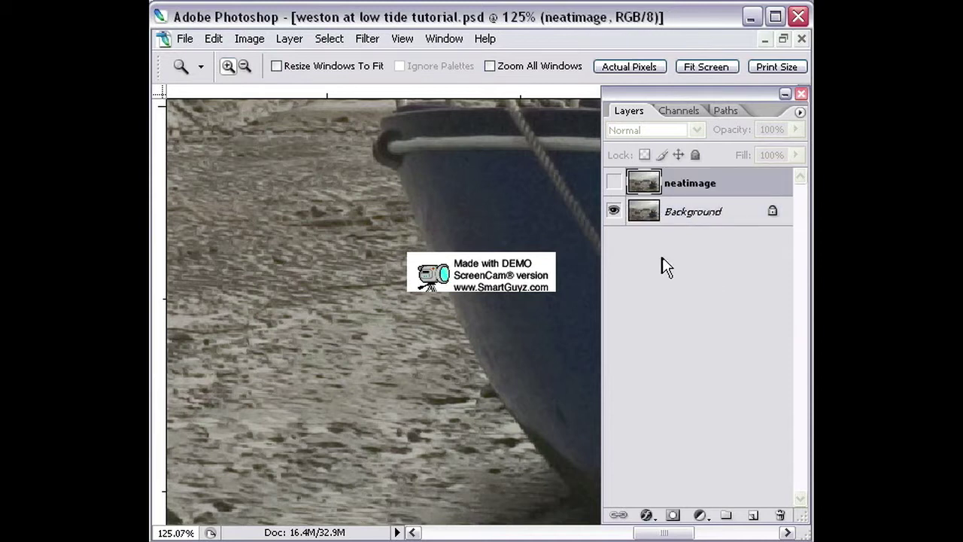
left_click_drag(550, 283, 377, 275)
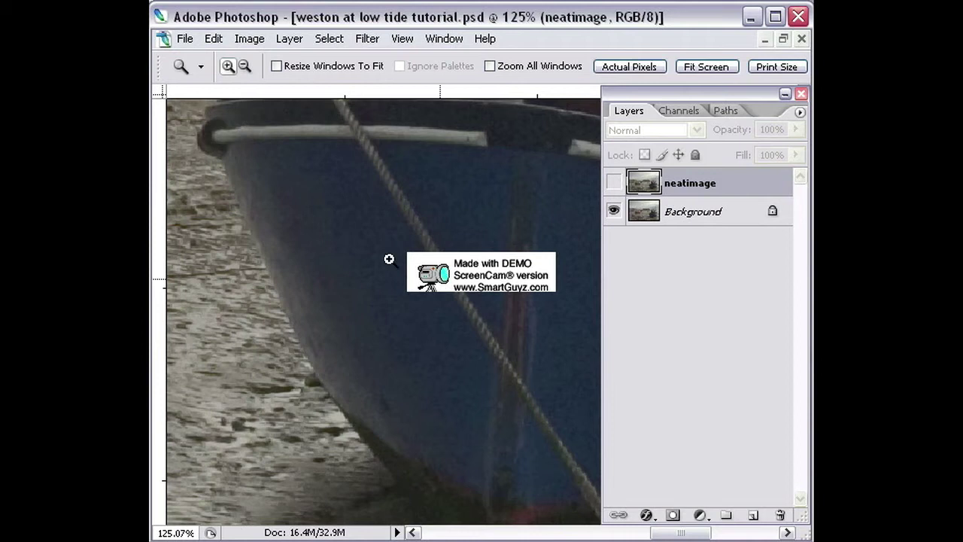
left_click(613, 185)
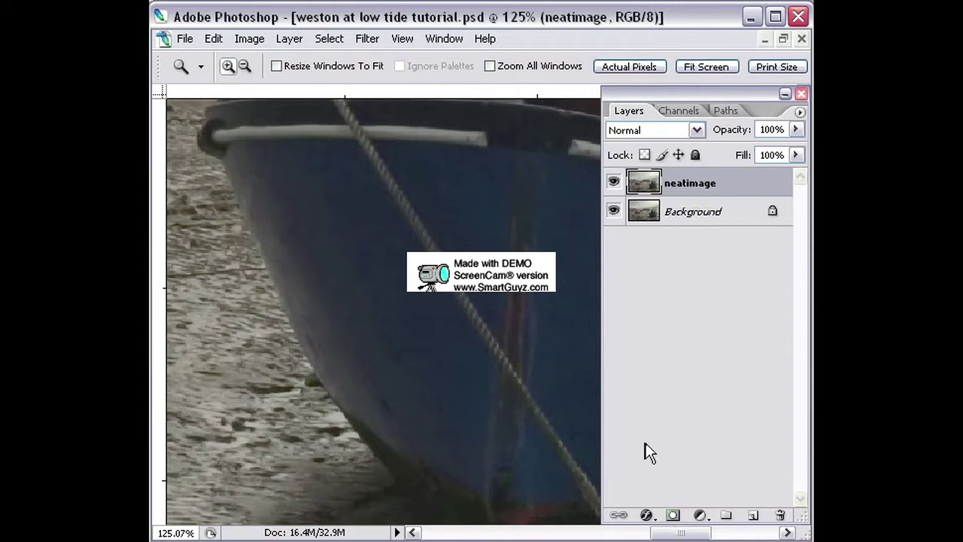
Add a layer mask to the neatimage layer and fill it with black.
left_click(672, 516)
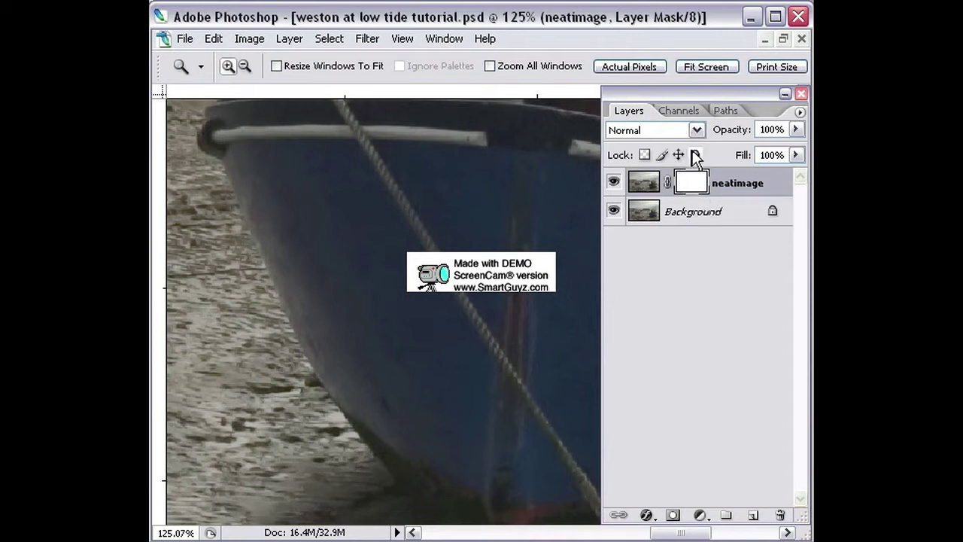
left_click_drag(158, 128, 205, 103)
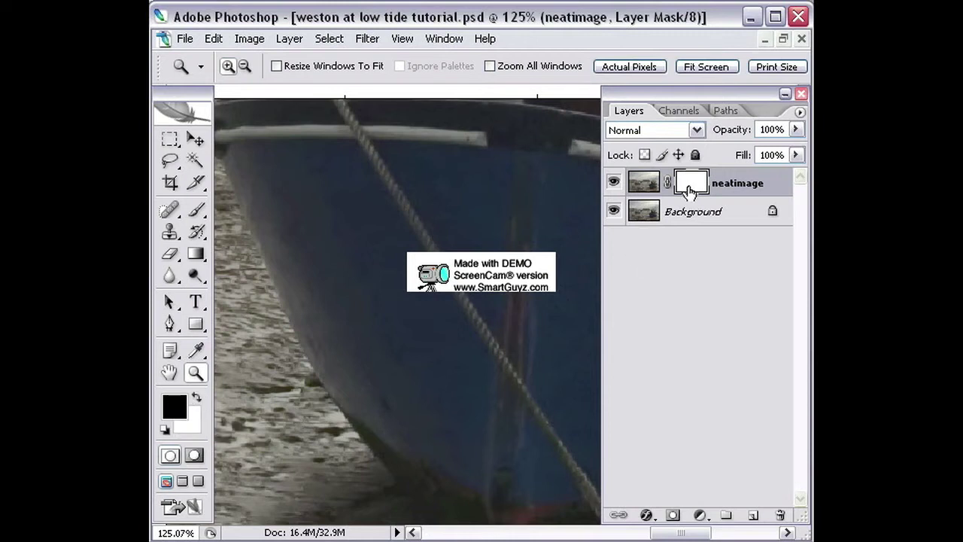
key("alt")
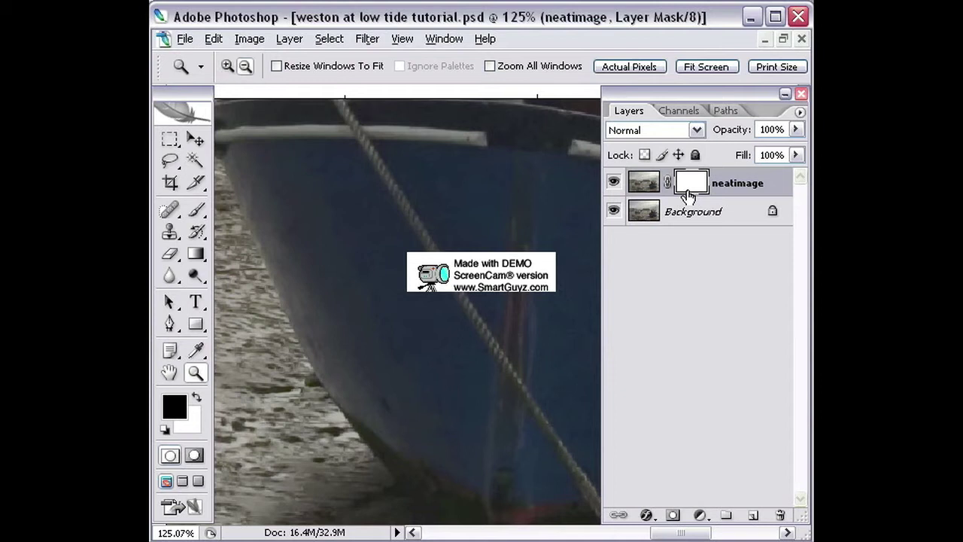
key("alt+BackSpace")
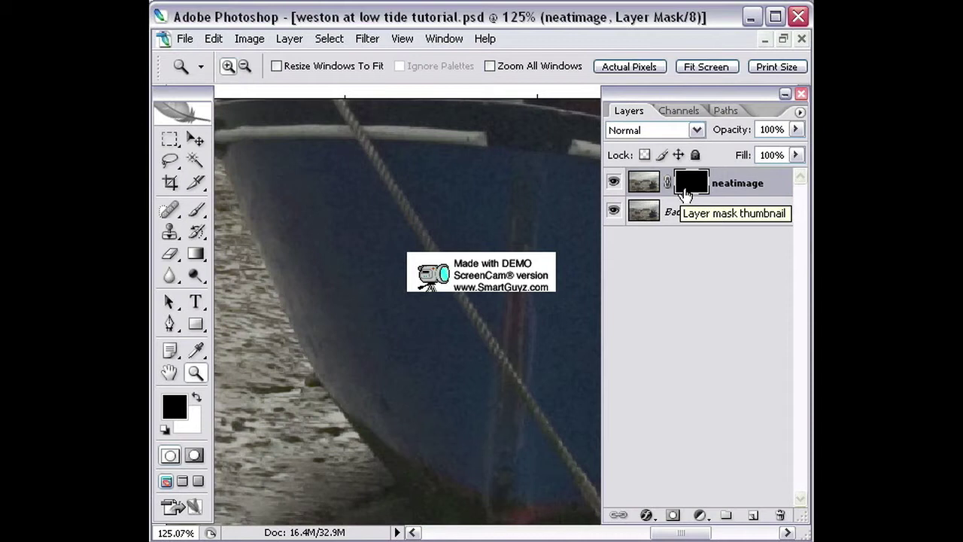
Paint white on the neatimage mask over the front of the large blue hull, using a 70 px brush.
key("b")
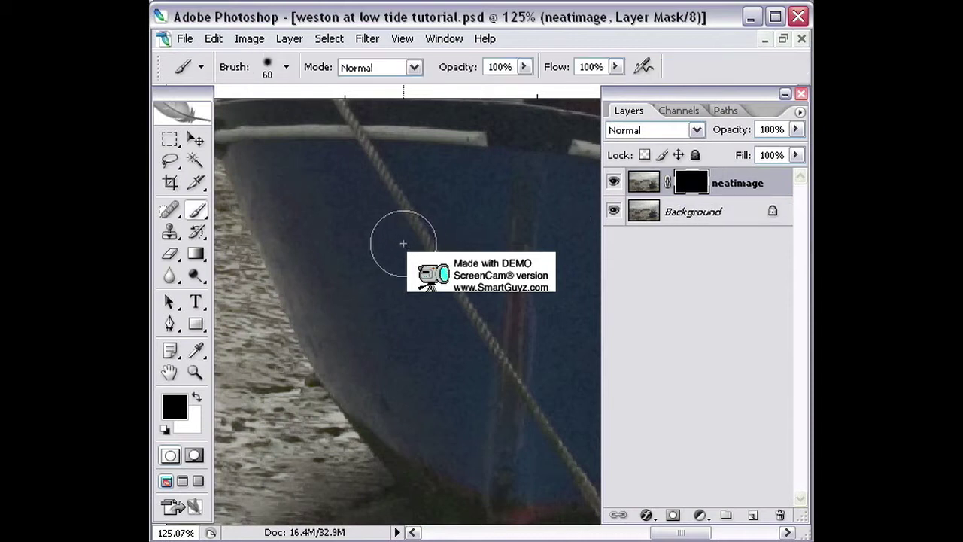
key("bracketright")
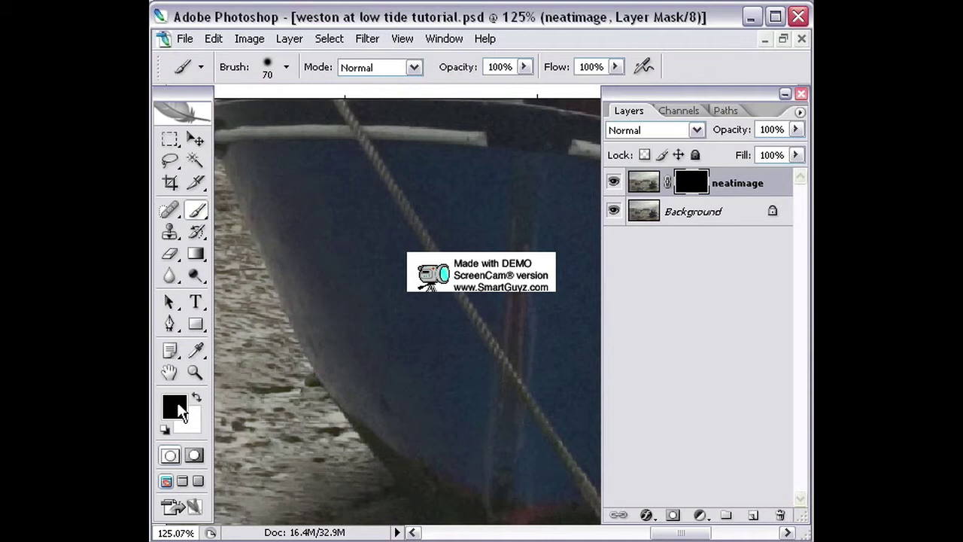
key("x")
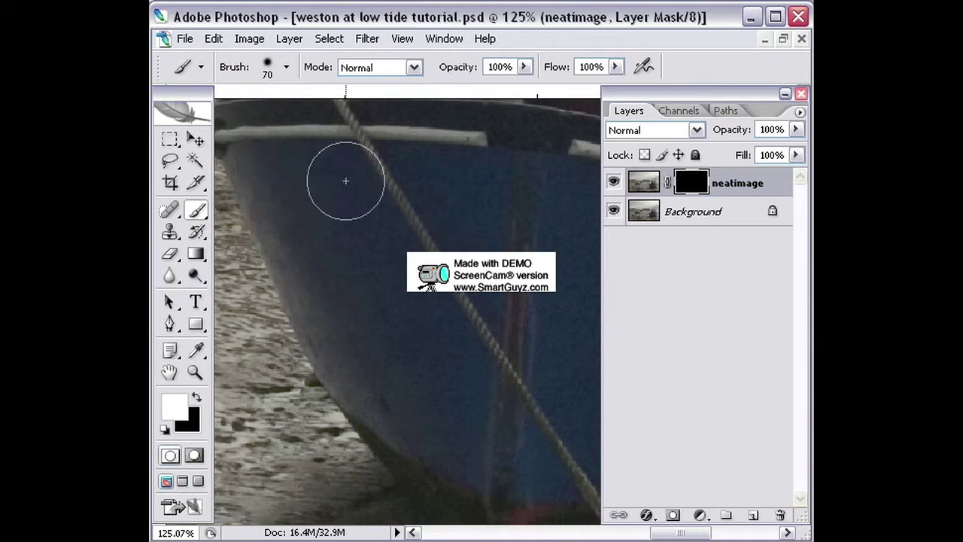
mouse_move(378, 303)
left_mouse_down()
mouse_move(398, 376)
mouse_move(439, 434)
left_mouse_up()
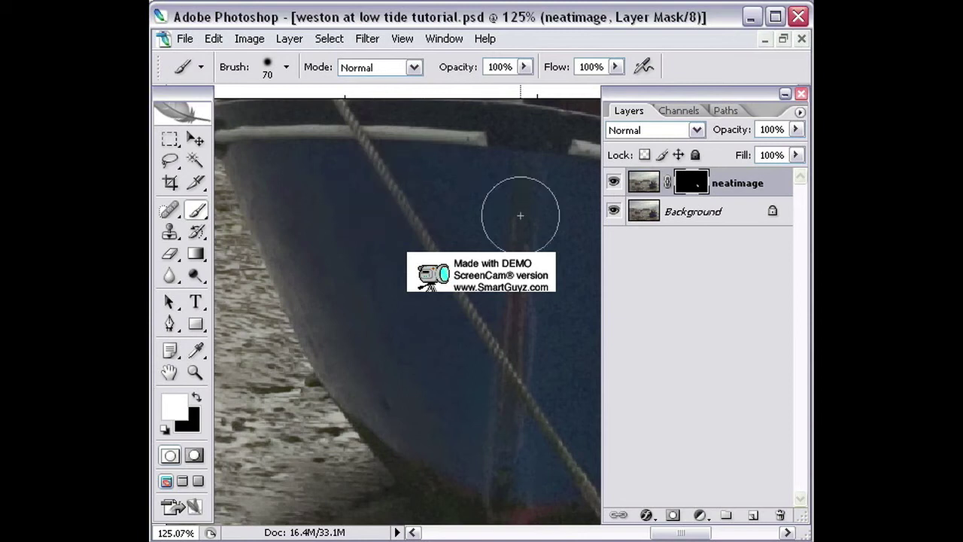
mouse_move(486, 216)
left_mouse_down()
mouse_move(383, 155)
mouse_move(474, 279)
mouse_move(404, 211)
mouse_move(304, 167)
left_mouse_up()
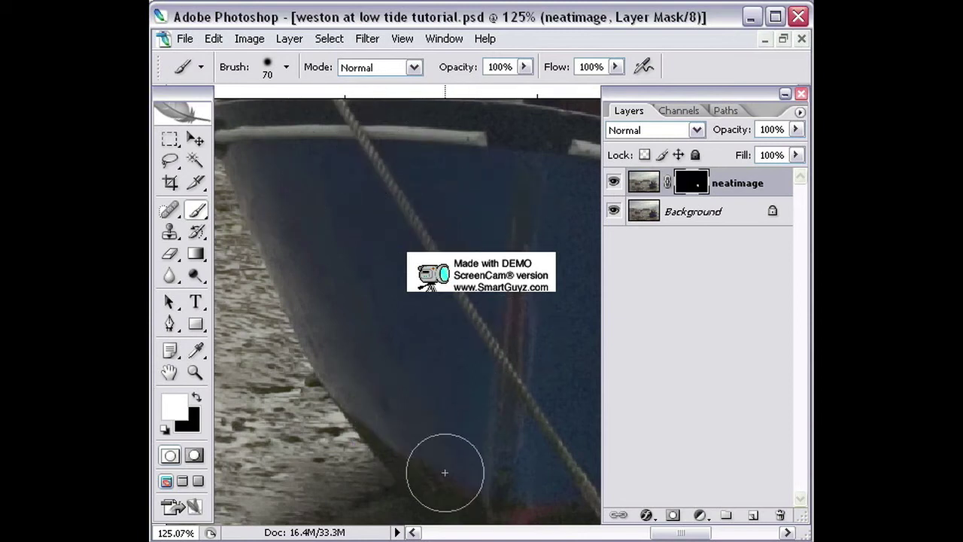
mouse_move(571, 181)
left_mouse_down()
mouse_move(457, 253)
mouse_move(400, 228)
mouse_move(456, 185)
left_mouse_up()
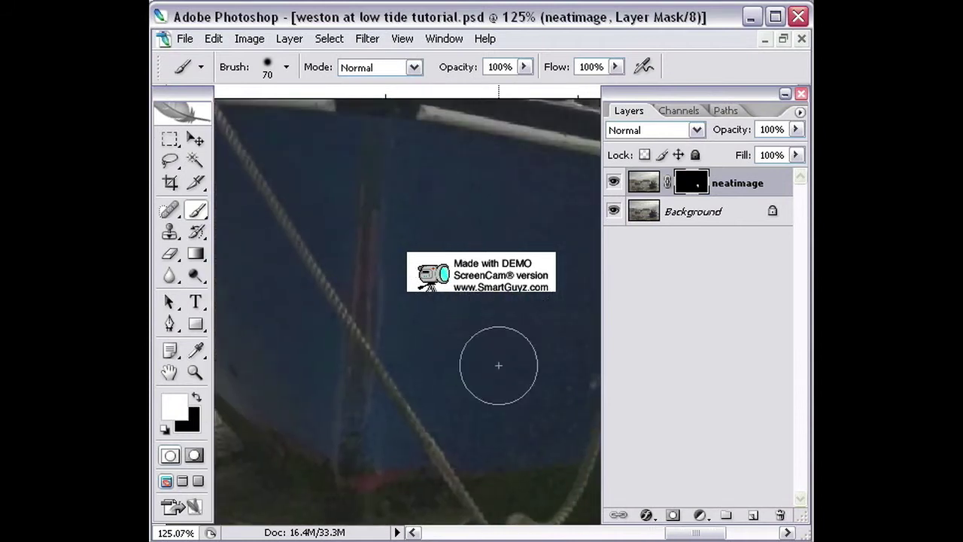
key("ctrl+i")
key("ctrl+i")
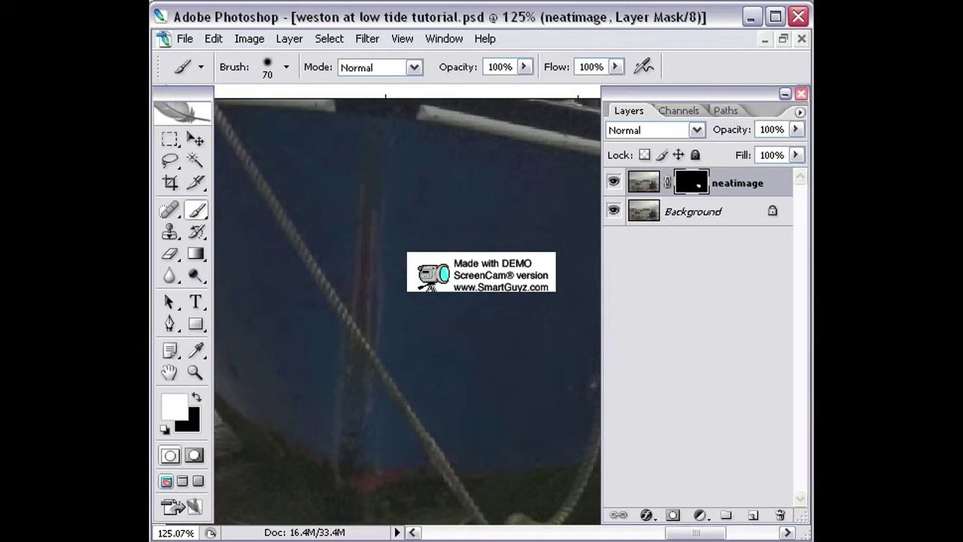
Enlarge the brush to 125 px and paint white on the mask over the rest of the blue hull and the shadow beneath it.
key("shift+Tab")
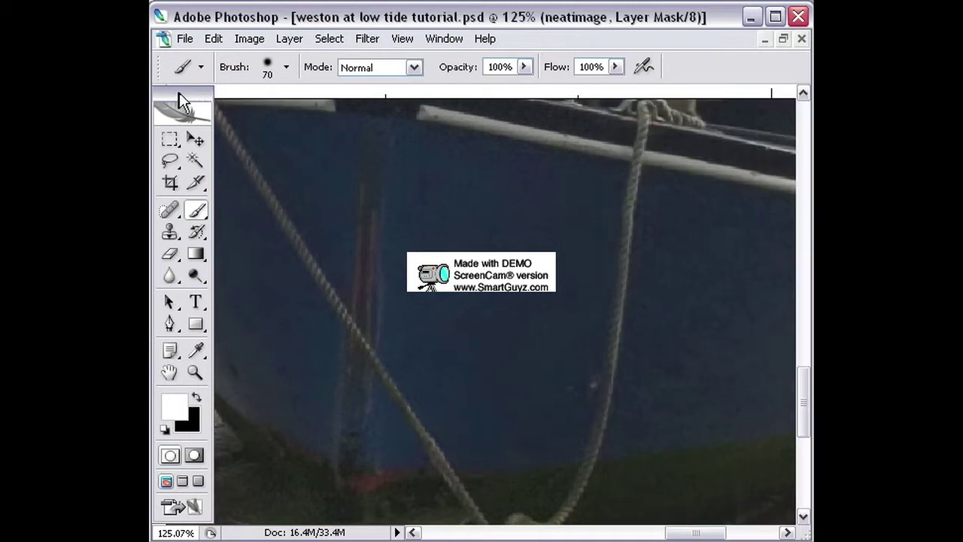
key("Tab")
mouse_move(557, 316)
left_mouse_down()
mouse_move(504, 238)
mouse_move(521, 259)
left_mouse_up()
key("z")
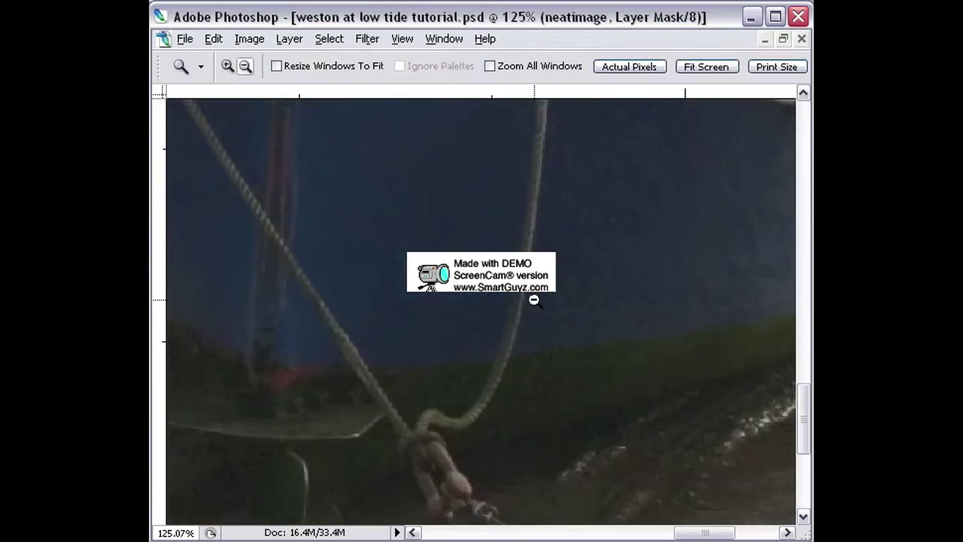
left_click(534, 300, "alt")
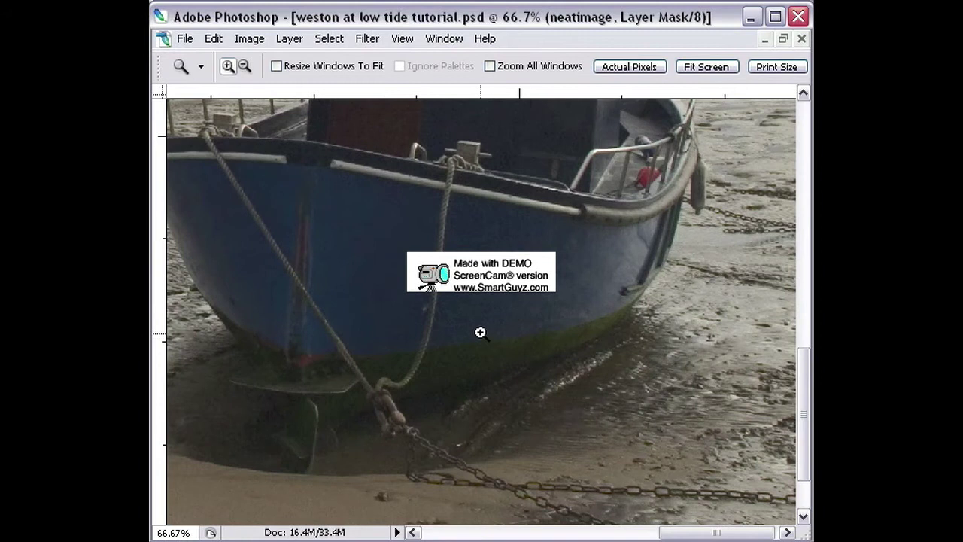
key("b")
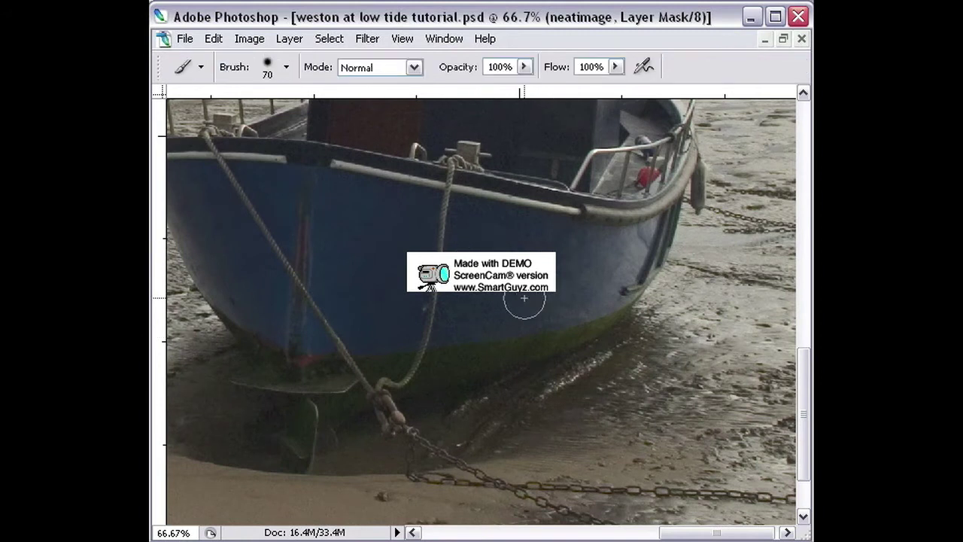
key("bracketright")
key("bracketright")
left_click(421, 383)
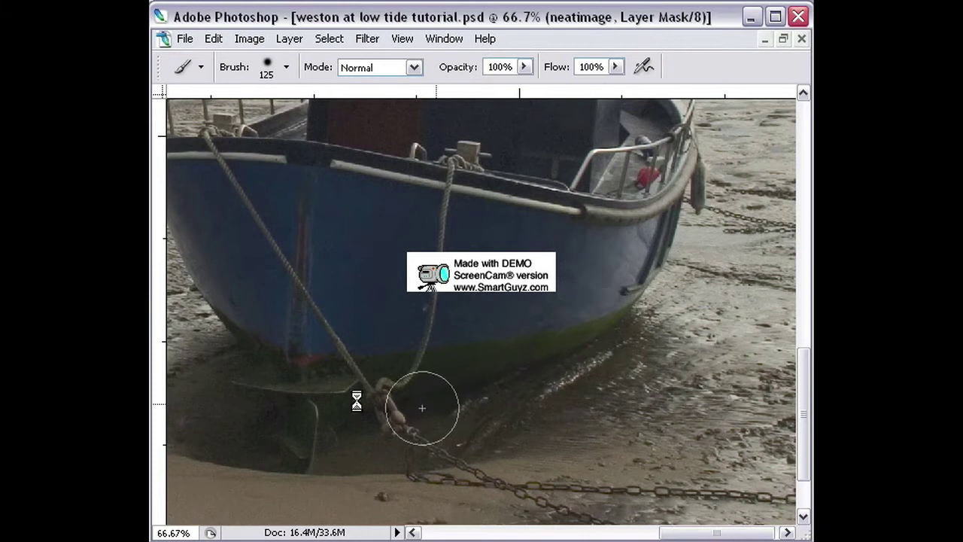
left_click_drag(326, 316, 400, 384)
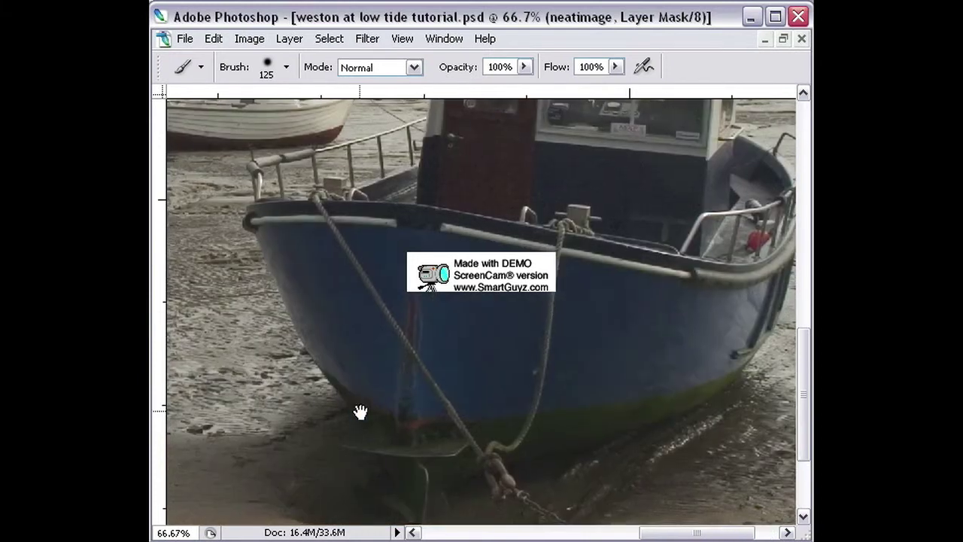
scroll(354, 399, "down", 3)
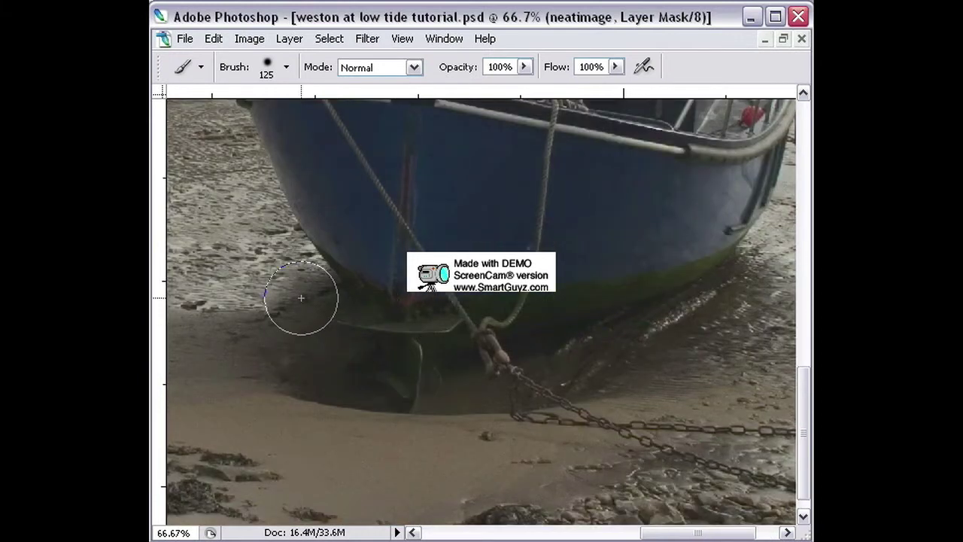
left_click_drag(278, 127, 379, 289)
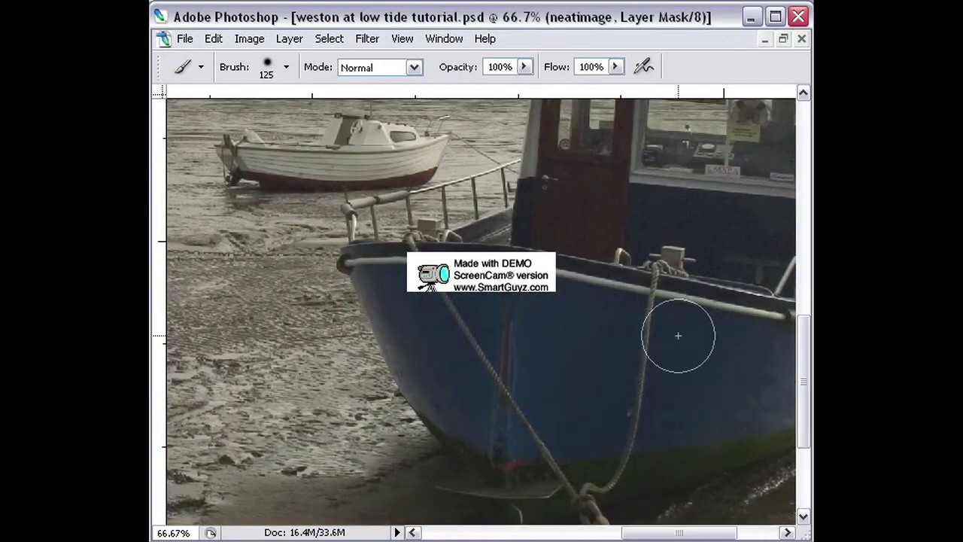
left_click_drag(495, 335, 491, 332)
scroll(491, 332, "down", 3)
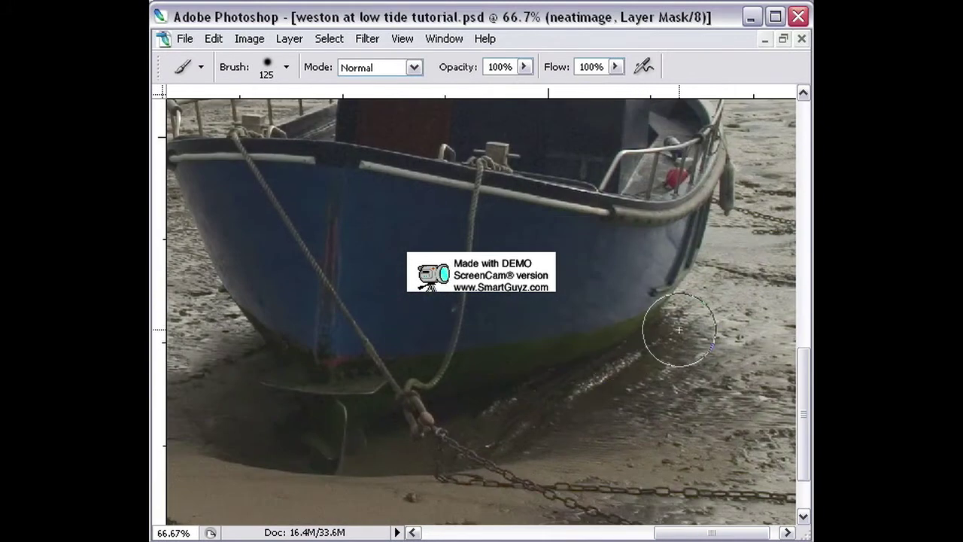
Paint white on the mask over the large blue boat's cabin and deck area.
scroll(662, 322, "up", 4)
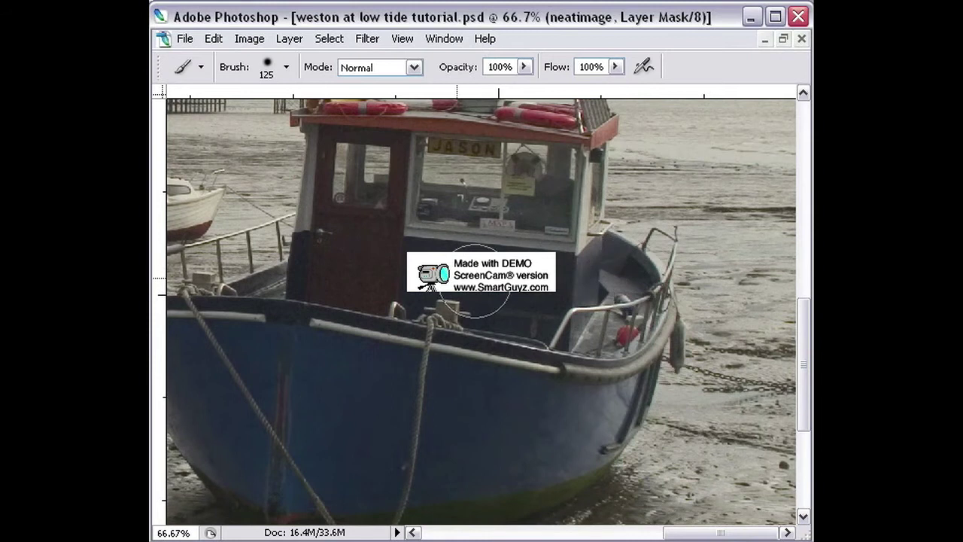
mouse_move(339, 277)
left_mouse_down()
mouse_move(341, 162)
mouse_move(478, 143)
mouse_move(519, 187)
left_mouse_up()
left_click_drag(479, 262, 500, 383)
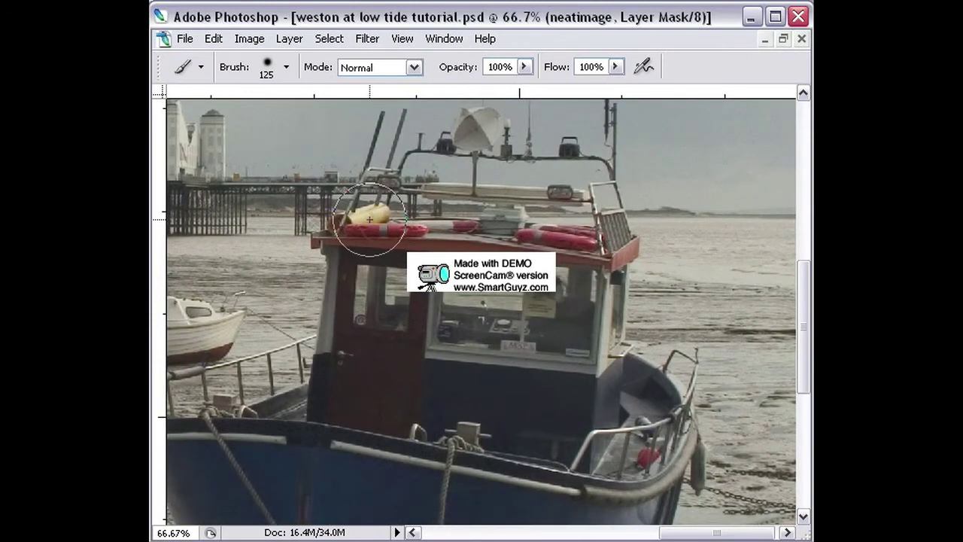
mouse_move(331, 365)
left_mouse_down()
mouse_move(387, 294)
mouse_move(504, 218)
mouse_move(602, 247)
left_mouse_up()
Reduce the brush to 80 px and paint white on the mask over the small white boat and the mid-distance blue boat.
key("bracketleft")
key("bracketleft")
key("bracketleft")
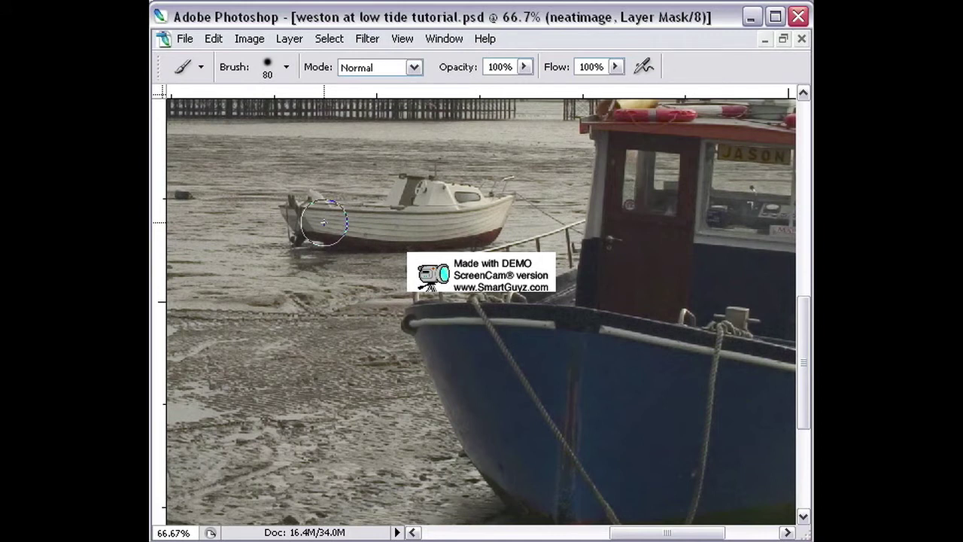
mouse_move(345, 241)
left_mouse_down()
mouse_move(562, 234)
mouse_move(395, 150)
left_mouse_up()
left_click_drag(245, 260, 337, 271)
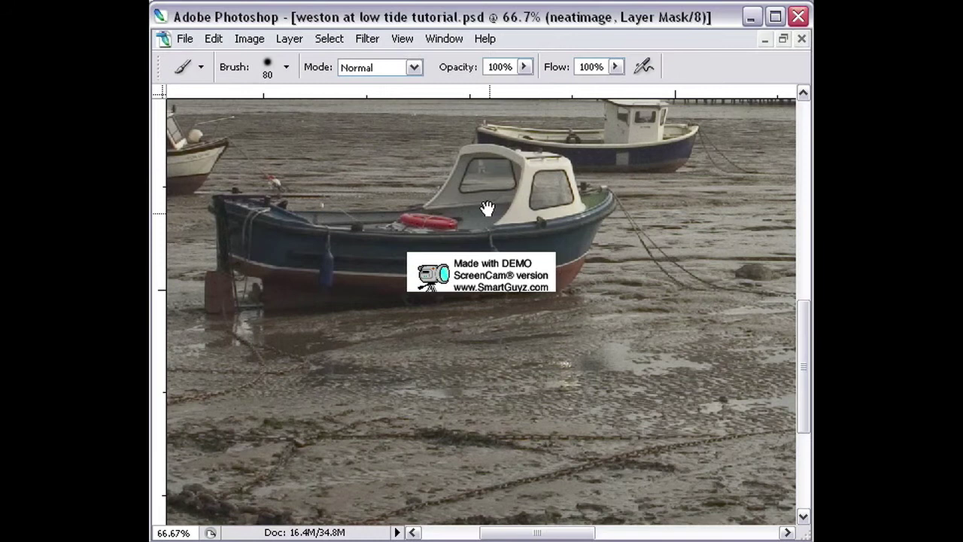
Paint white on the mask over the distant white fishing boat near the pier.
left_click_drag(488, 207, 481, 292)
left_click_drag(428, 307, 572, 254)
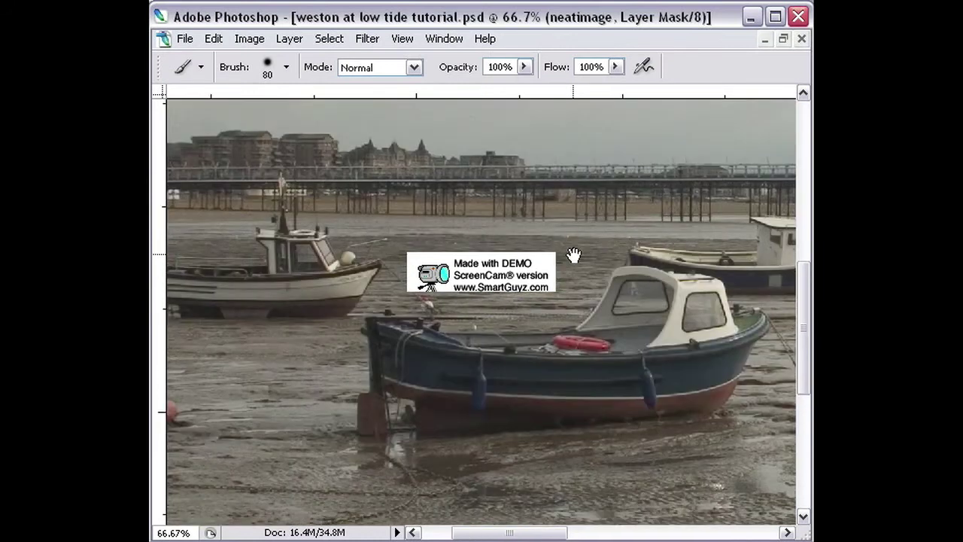
left_click_drag(270, 272, 368, 280)
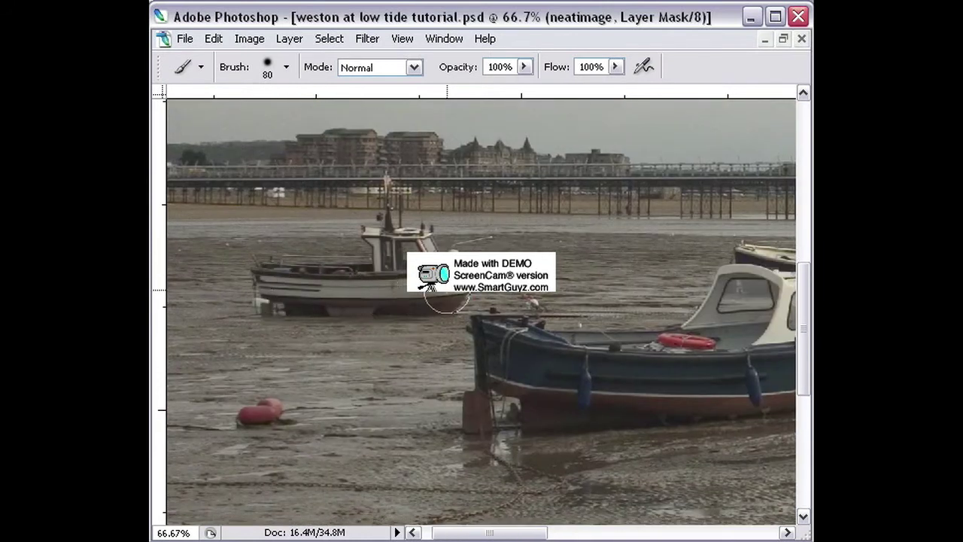
scroll(502, 299, "right", 3)
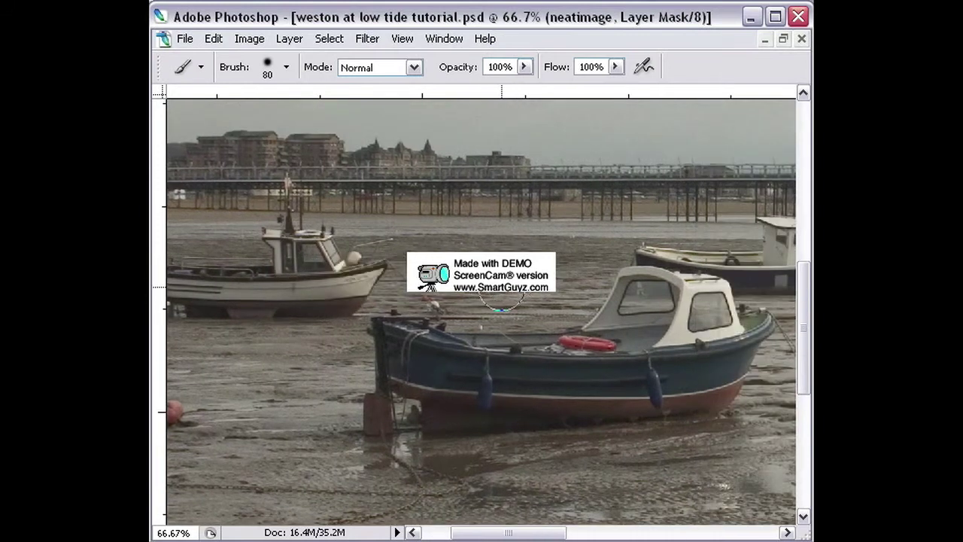
key("z")
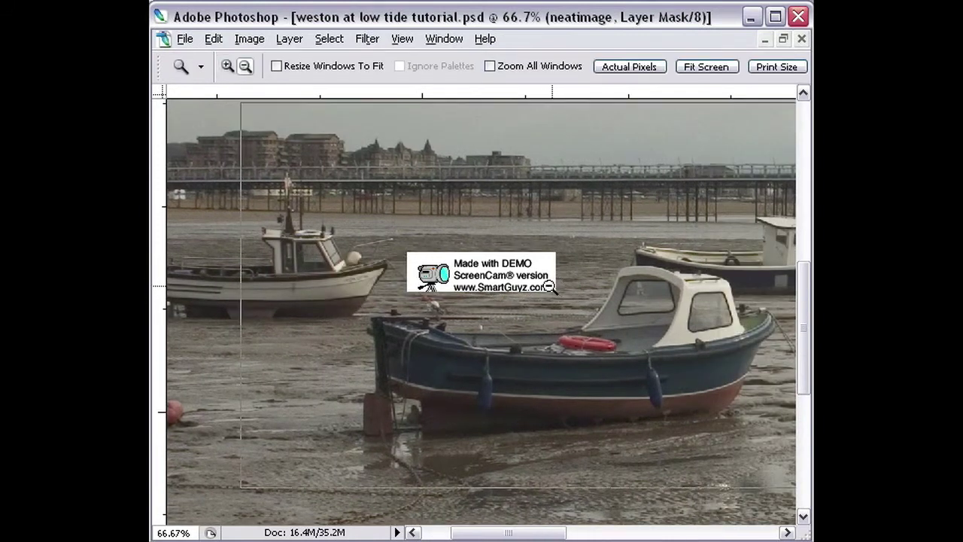
left_click(546, 292, "alt")
left_click(540, 293, "alt")
left_click(539, 293, "alt")
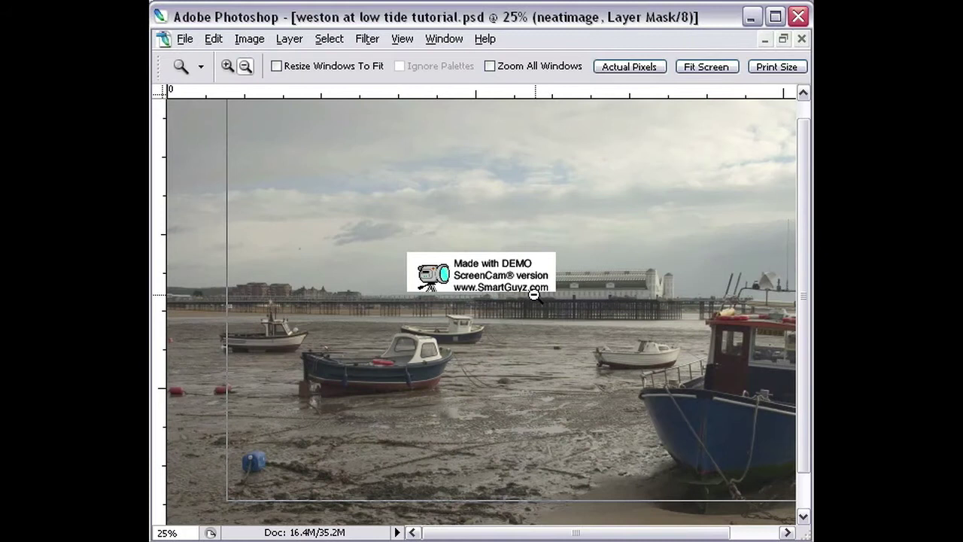
Enlarge the brush to 600 px and paint white on the neatimage mask across the whole sky.
left_click(533, 289, "alt")
key("b")
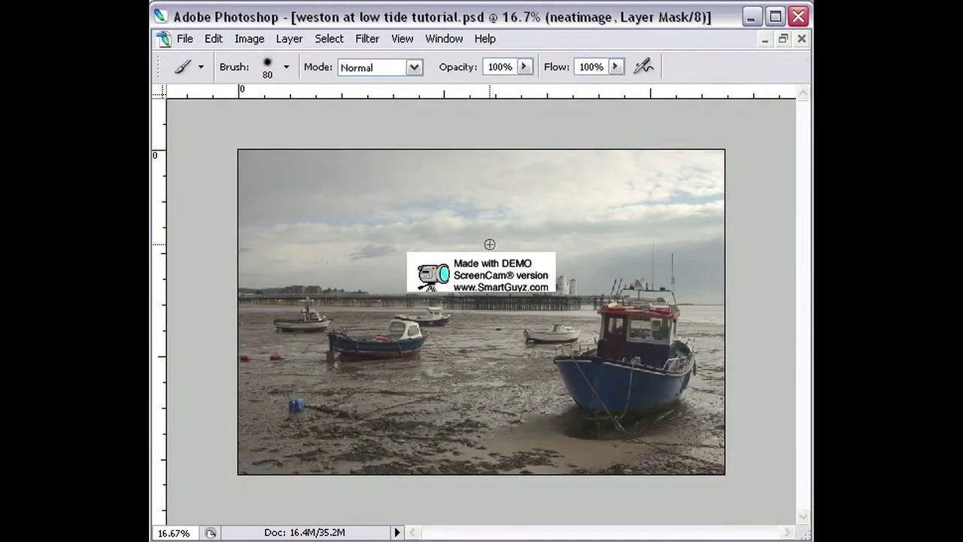
key("bracketright")
key("bracketright")
key("bracketright")
key("bracketright")
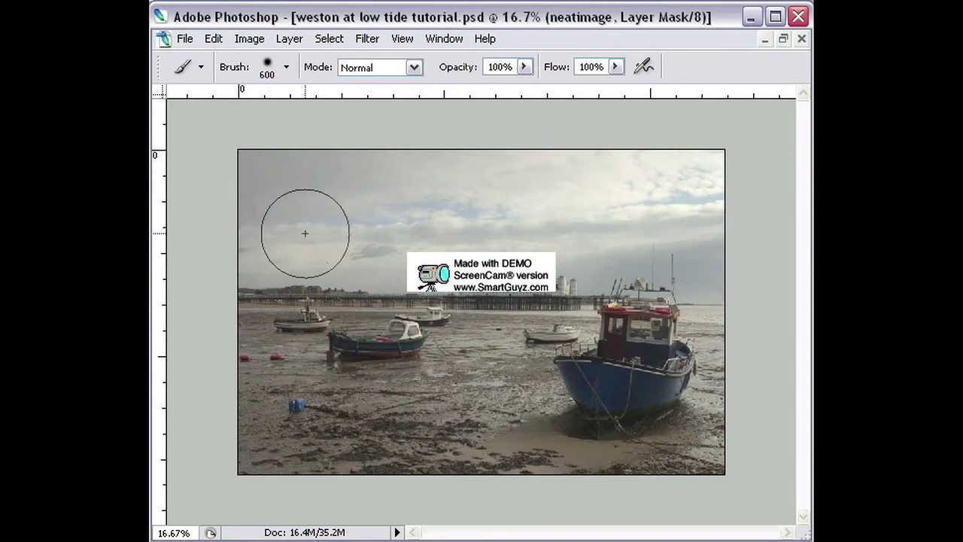
mouse_move(588, 227)
left_mouse_down()
mouse_move(608, 243)
mouse_move(645, 247)
left_mouse_up()
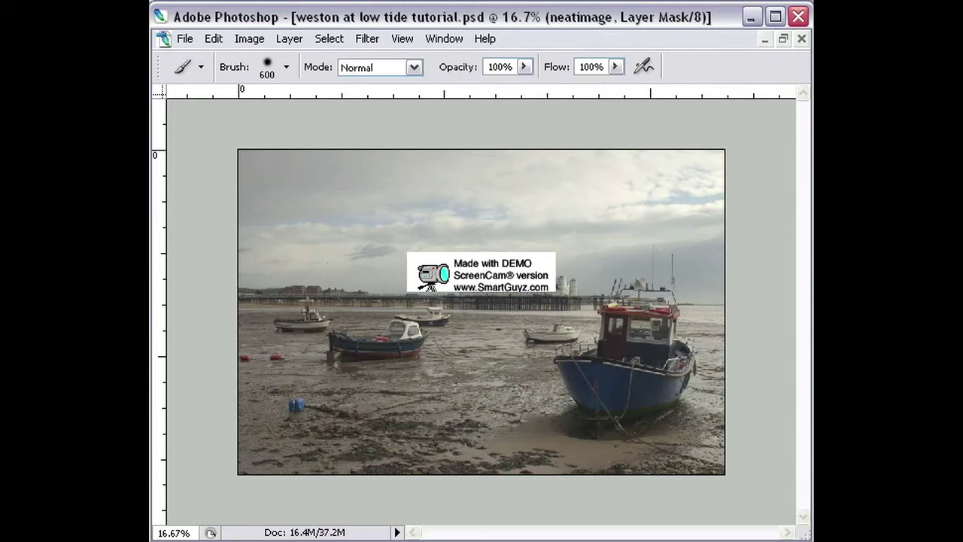
Display the neatimage layer mask on its own in the image window.
left_click_drag(896, 105, 690, 105)
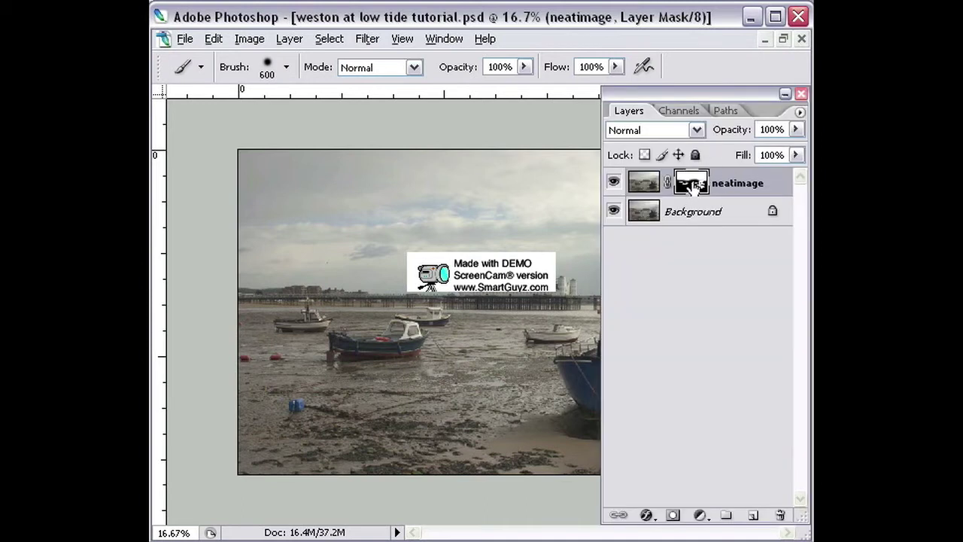
left_click(698, 185, "alt")
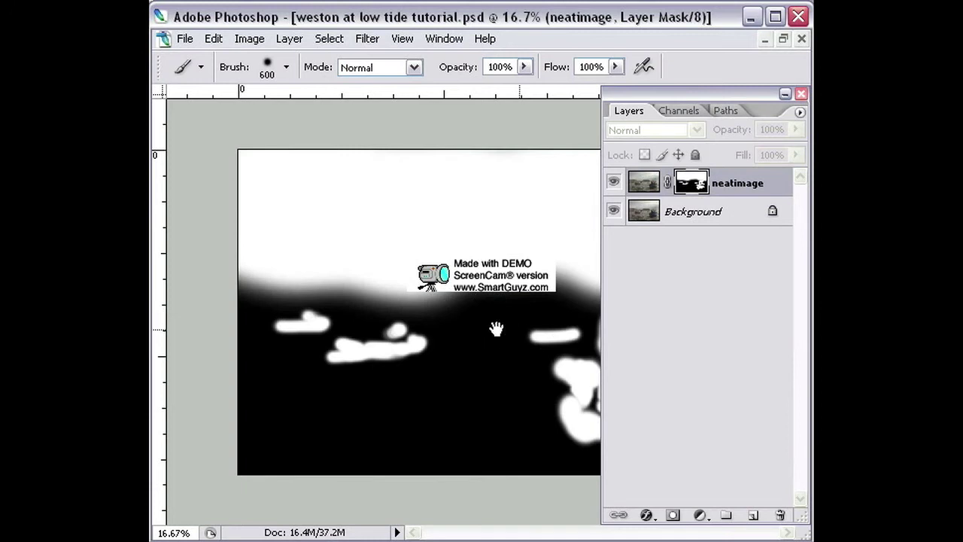
left_click(801, 93)
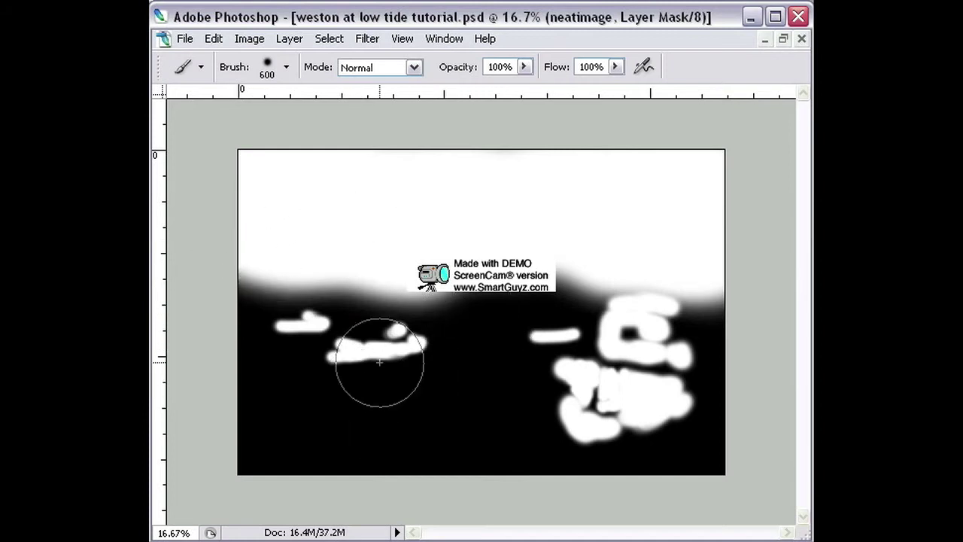
Reduce the brush to 200 px and paint white over the black gaps inside the large boat's hull on the mask.
key("bracketleft")
key("bracketleft")
key("bracketleft")
key("bracketleft")
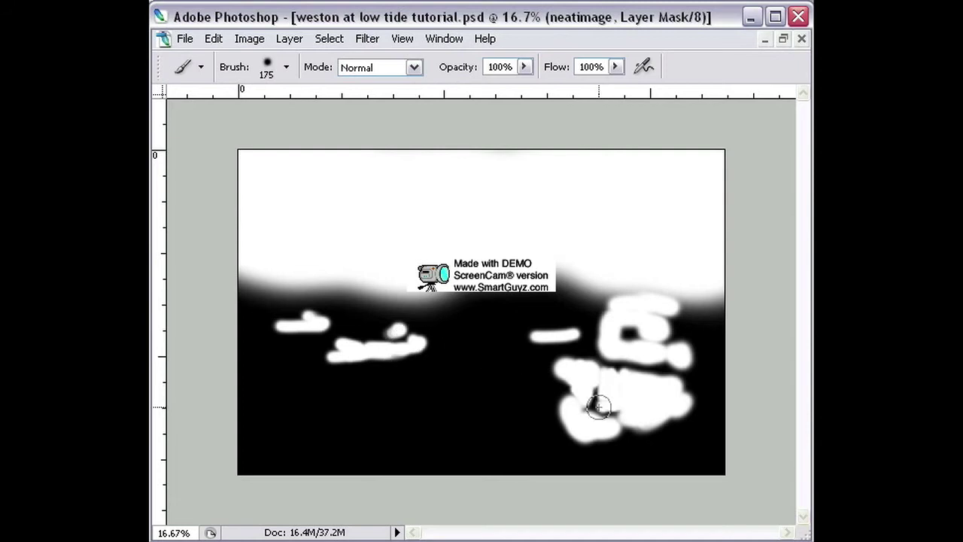
mouse_move(595, 399)
left_mouse_down()
mouse_move(624, 406)
mouse_move(622, 414)
left_mouse_up()
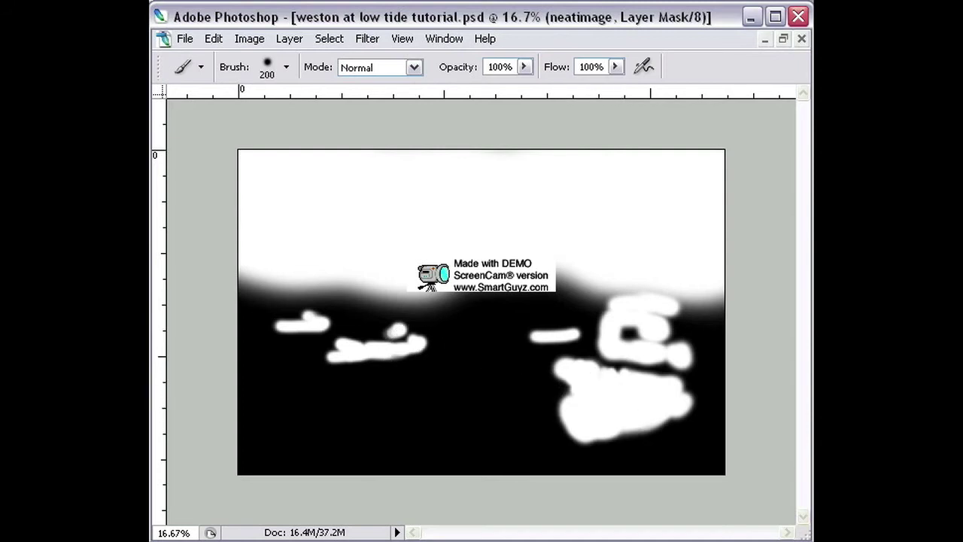
Return from the mask-only view to the photo and show the neatimage mask as a red overlay.
key("F7")
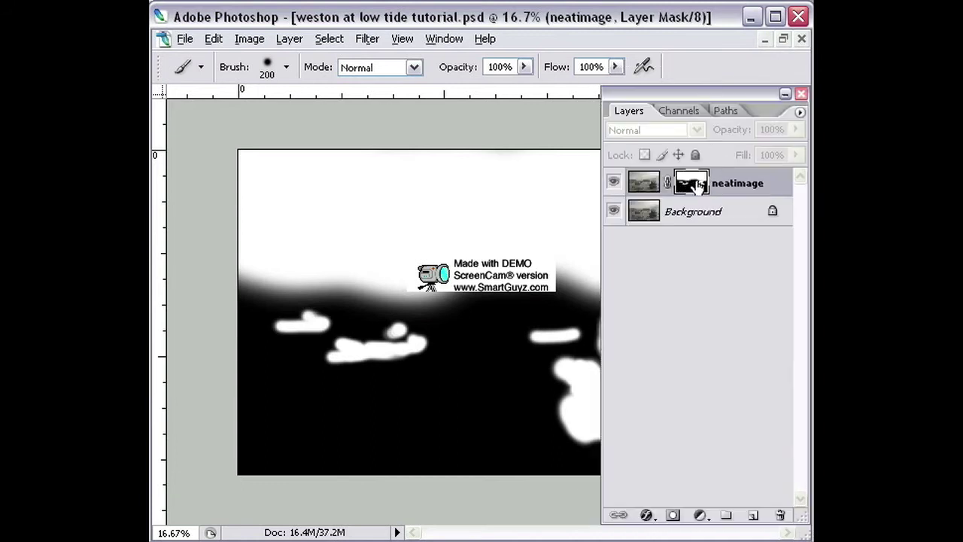
left_click(694, 193, "alt")
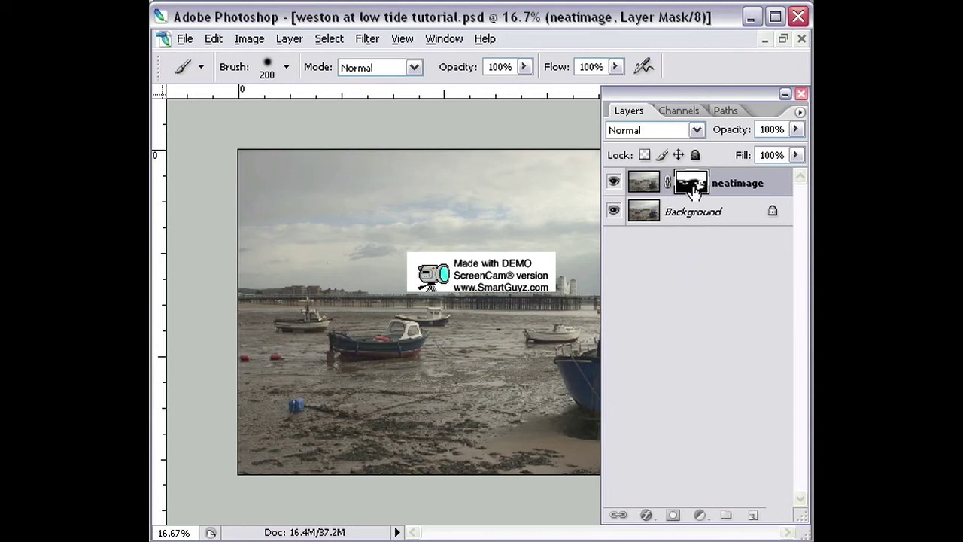
left_click(694, 188, "alt+shift")
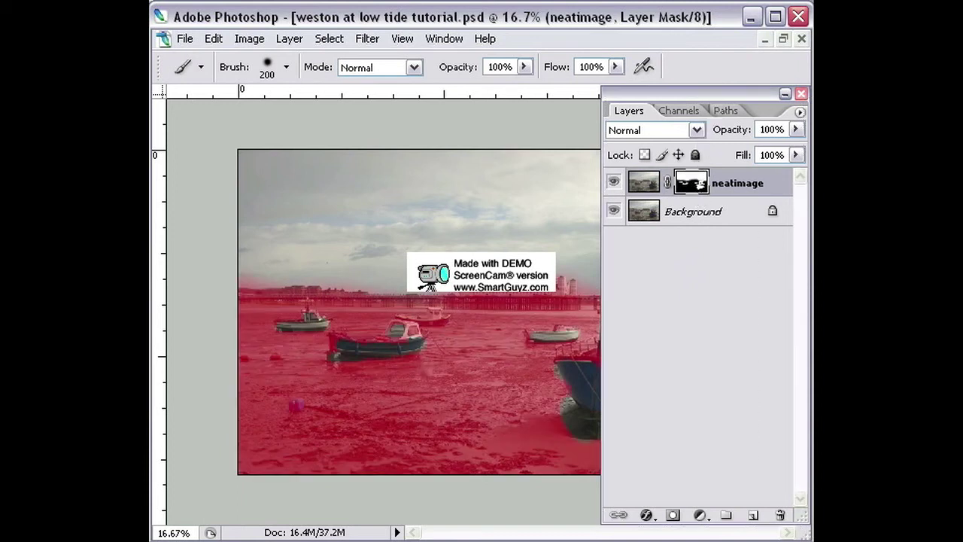
key("F7")
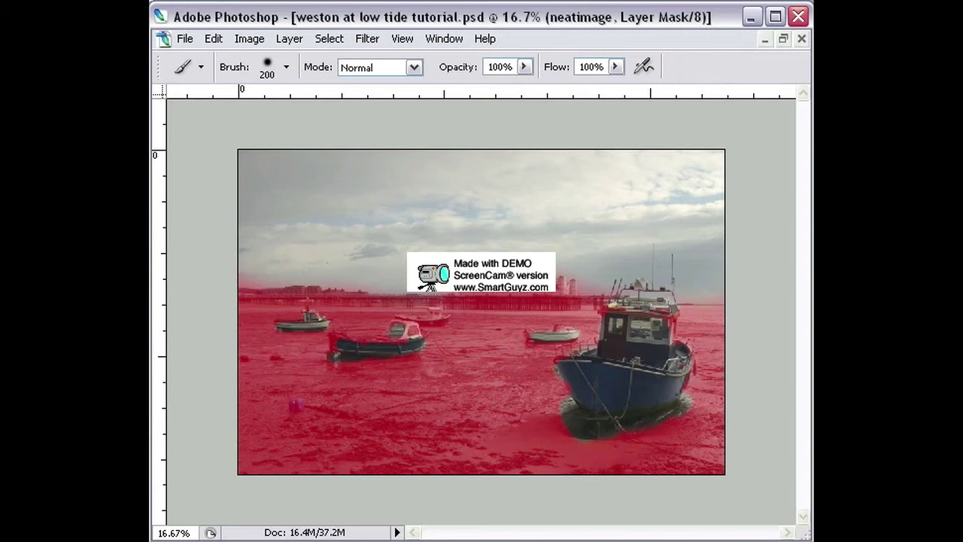
Turn off the red overlay of the neatimage mask.
left_click_drag(827, 107, 674, 99)
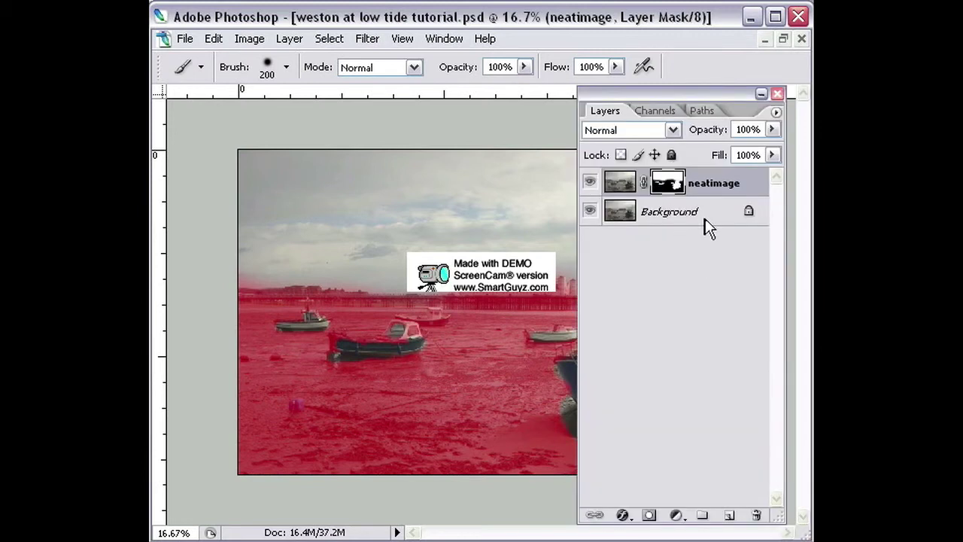
left_click(672, 184, "alt+shift")
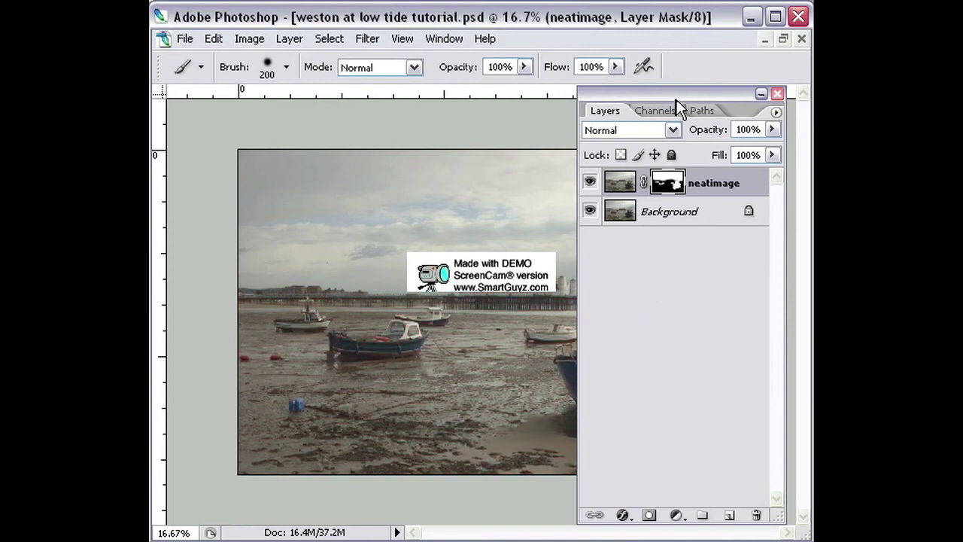
mouse_move(679, 106)
left_mouse_down()
mouse_move(803, 113)
mouse_move(784, 97)
mouse_move(776, 108)
mouse_move(686, 103)
left_mouse_up()
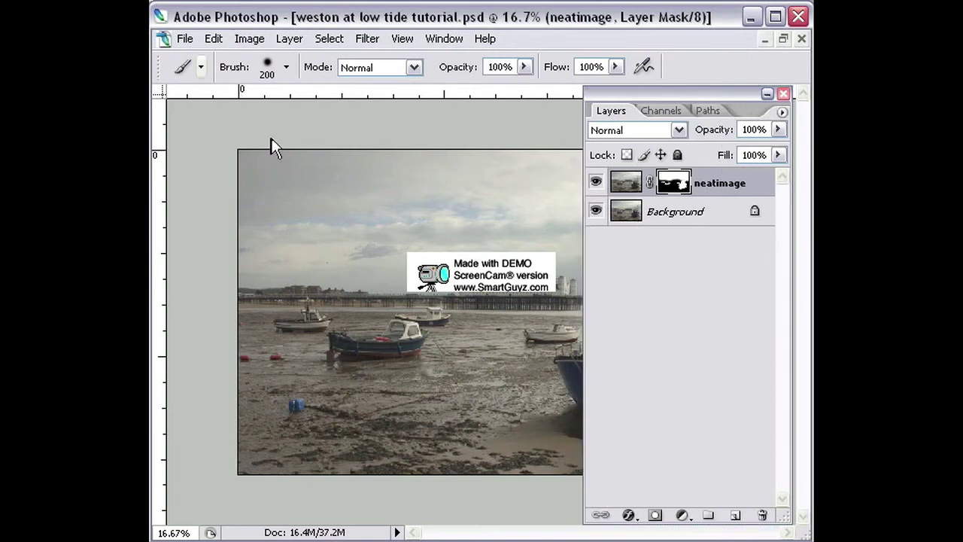
Examine the small dark speck in the sky above the seafront buildings up close.
key("ctrl+space")
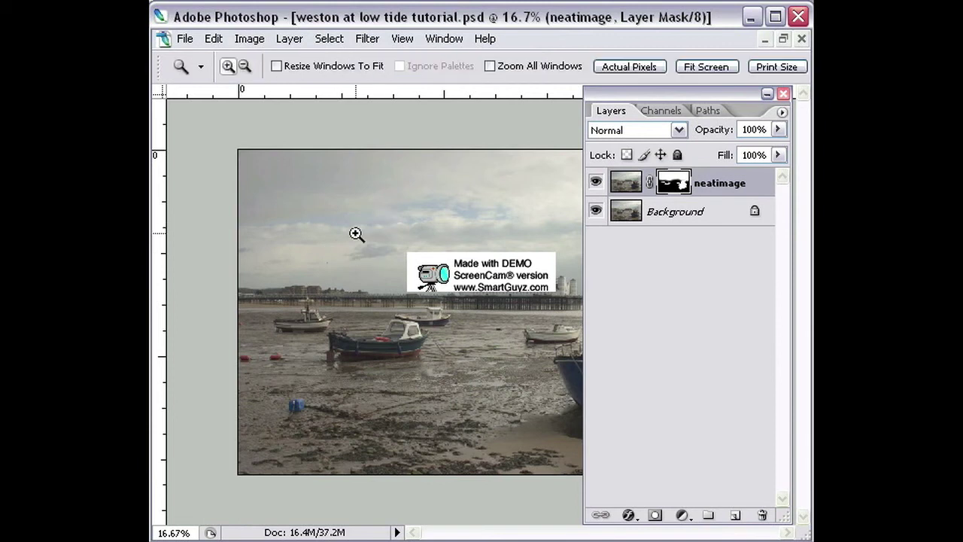
left_click_drag(462, 313, 462, 315)
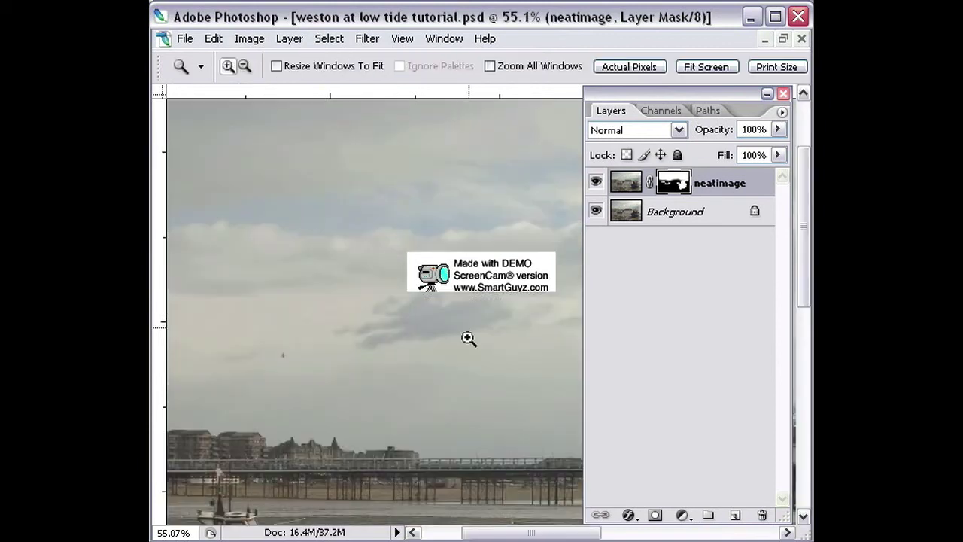
left_click_drag(359, 402, 316, 374)
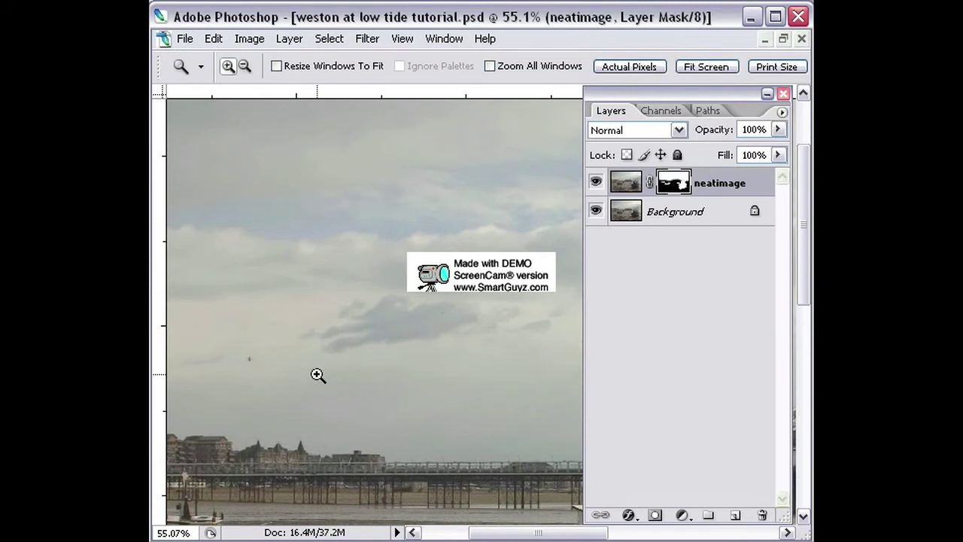
left_click(321, 377)
left_click_drag(468, 290, 489, 340)
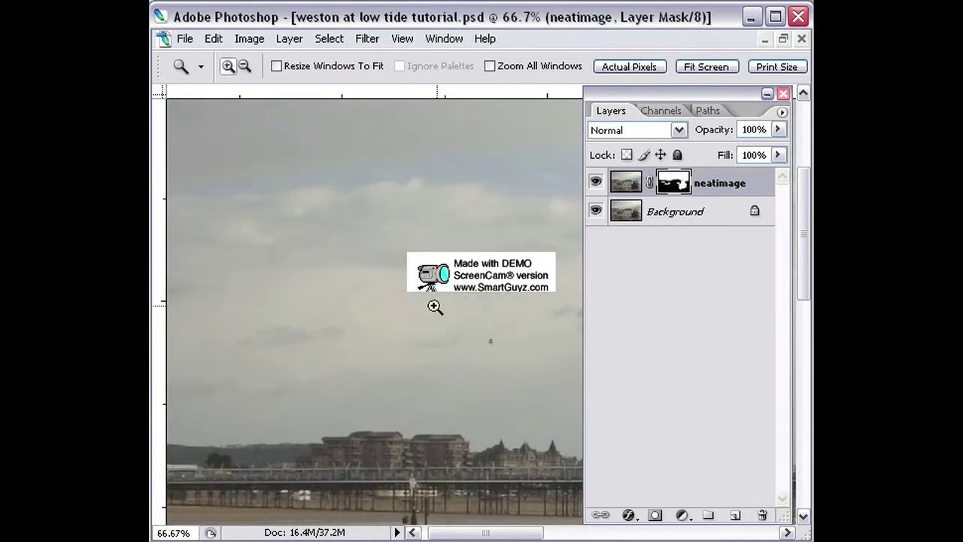
left_click_drag(450, 311, 534, 394)
left_click_drag(467, 381, 353, 393)
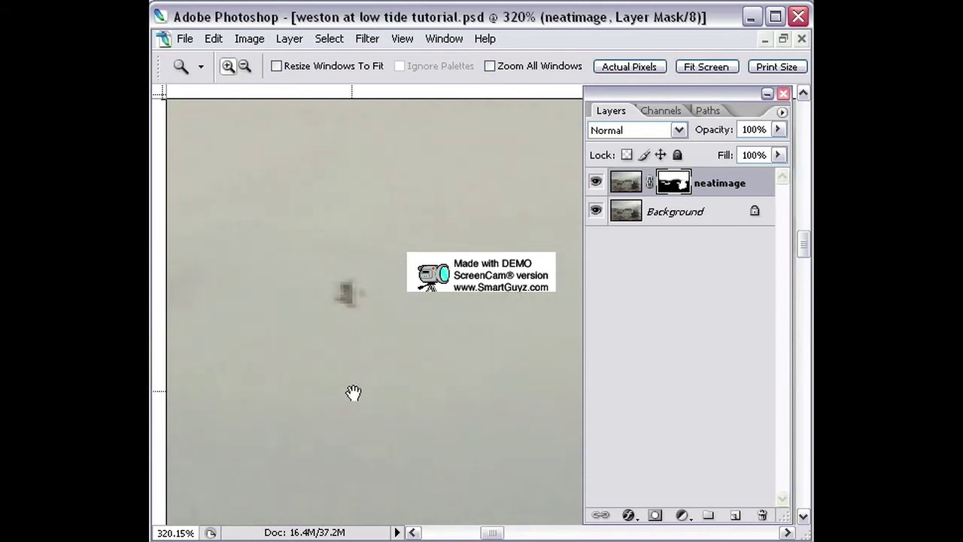
left_click(367, 339, "alt")
left_click(367, 340, "alt")
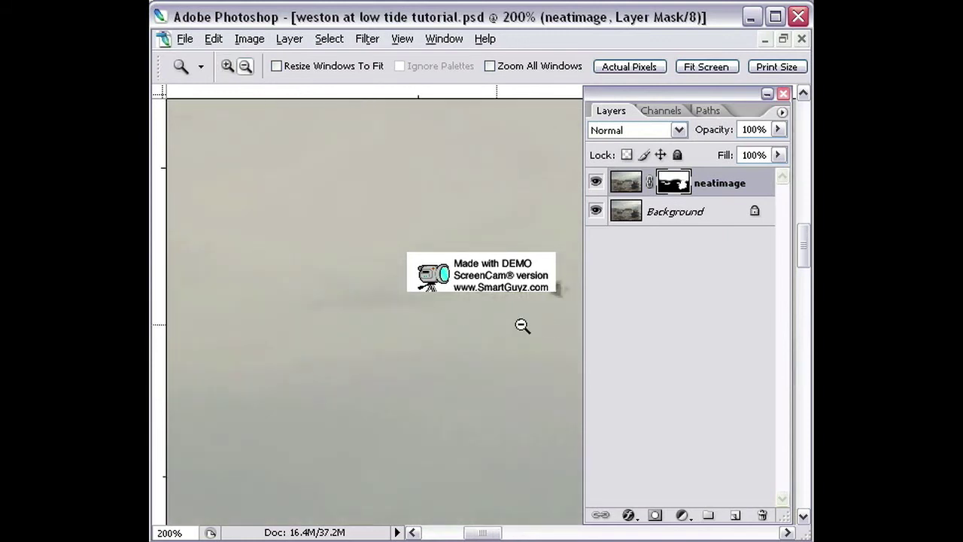
left_click(546, 333, "alt")
left_click_drag(403, 370, 388, 411)
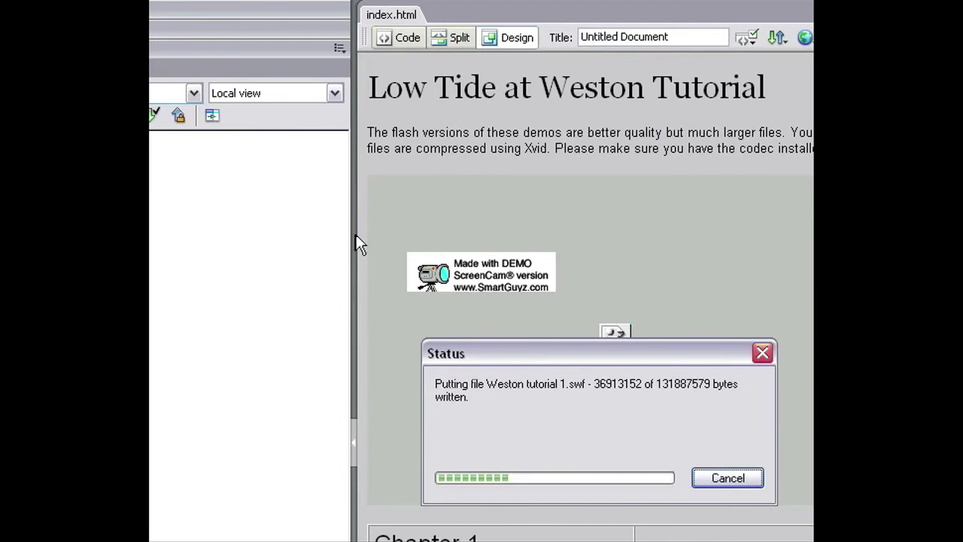
key("alt+Tab")
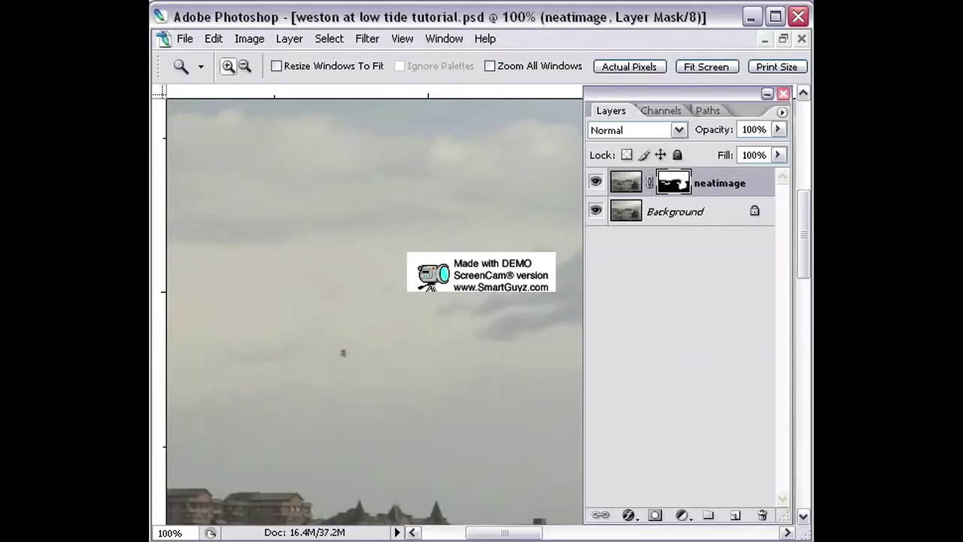
Add a new empty layer above neatimage and set the 20 px Spot Healing Brush to Sample All Layers.
left_click_drag(154, 113, 203, 94)
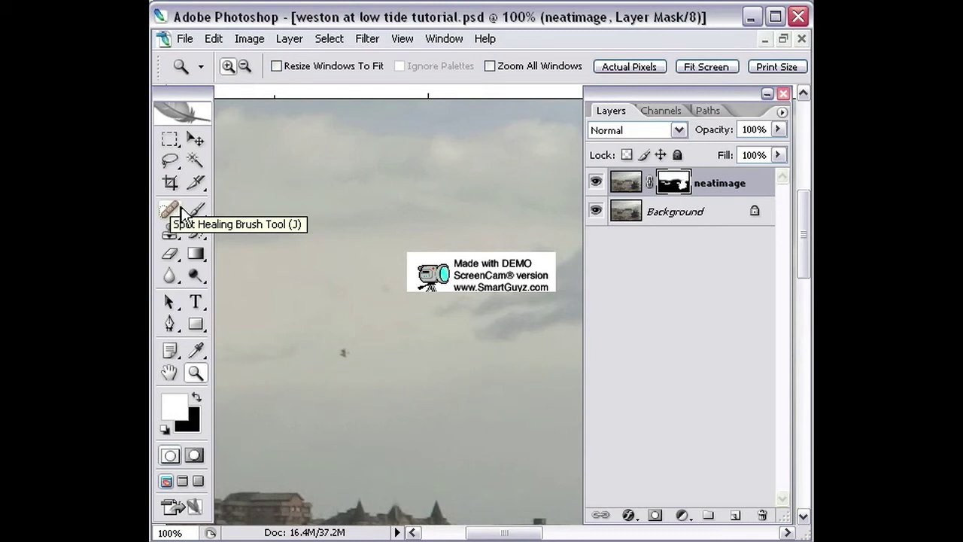
key("j")
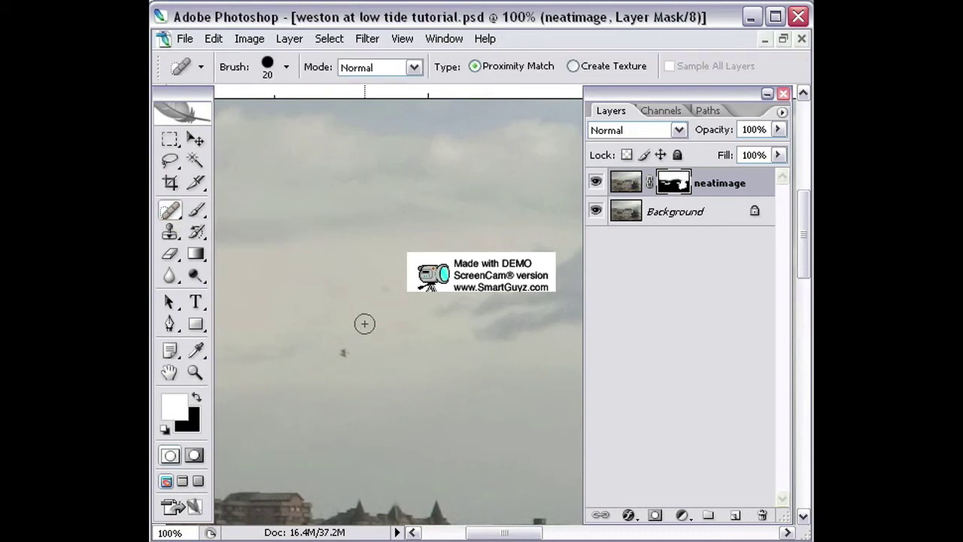
left_click(738, 517)
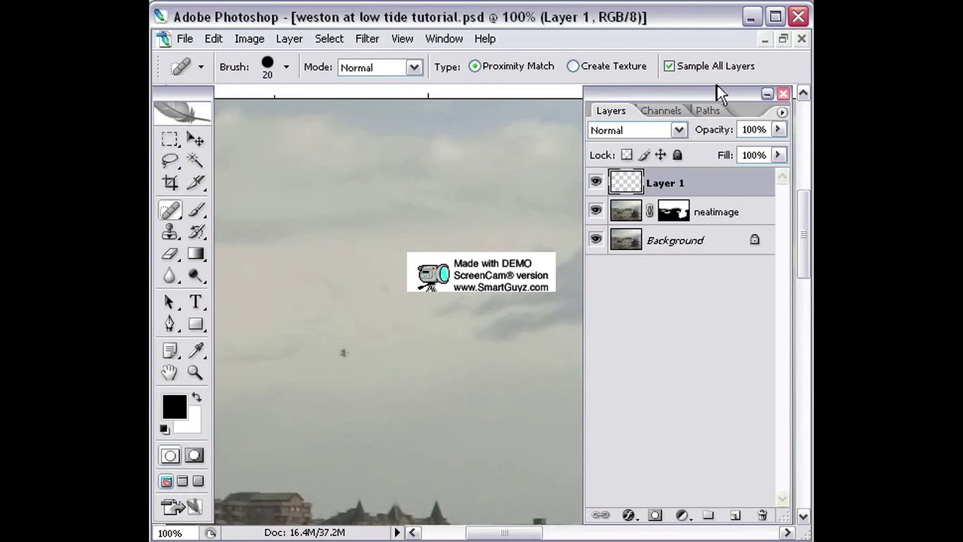
left_click(783, 93)
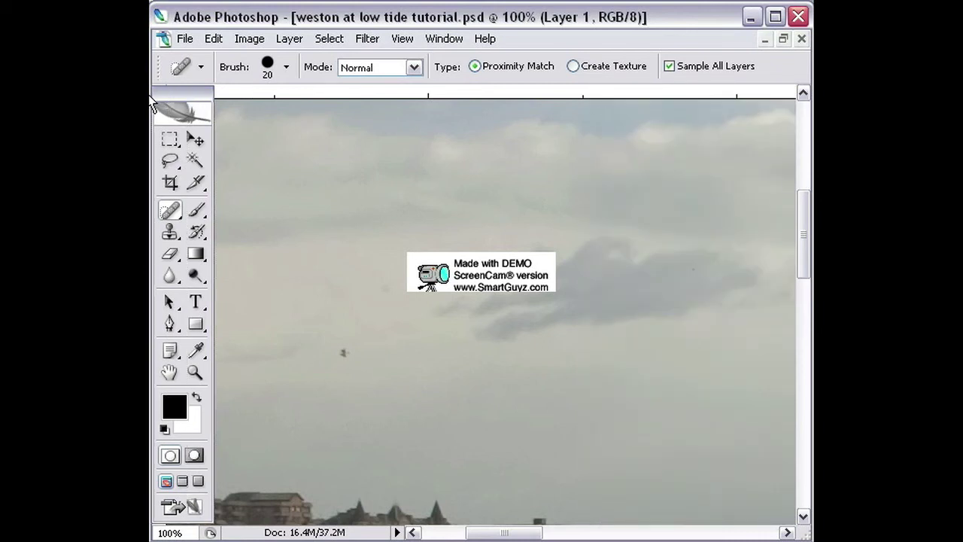
left_click_drag(151, 105, 150, 106)
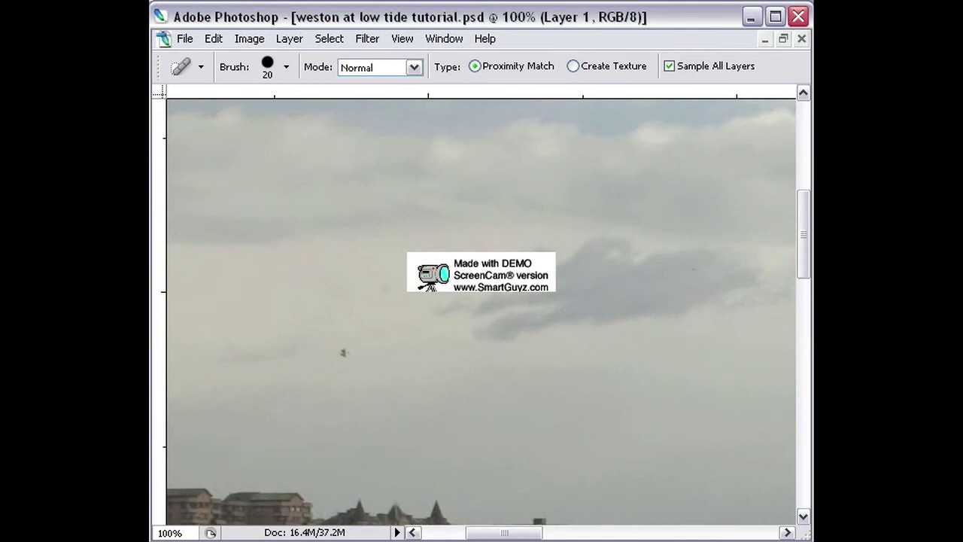
Remove the dark speck in the sky above the seafront buildings by spot healing on the new layer.
left_click(343, 353)
left_click(343, 353)
left_click_drag(790, 111, 683, 95)
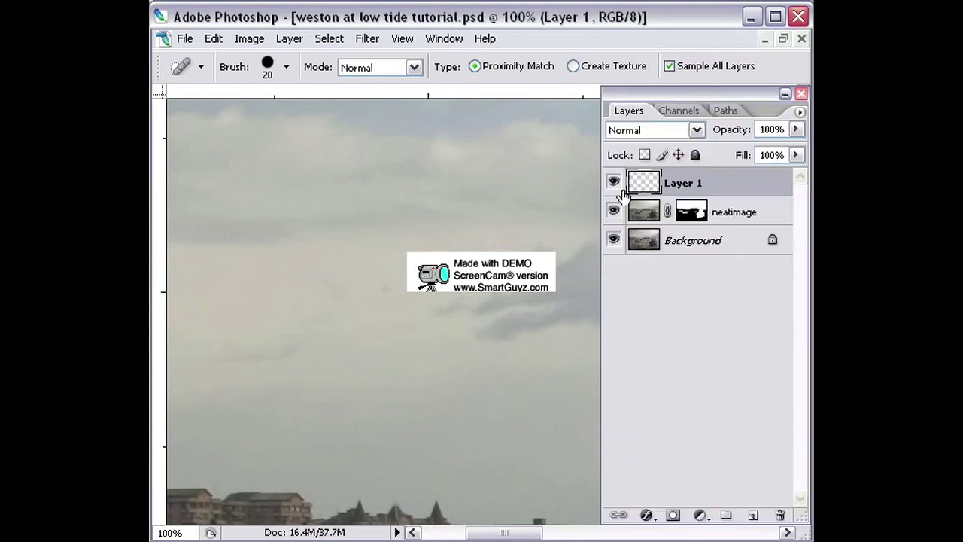